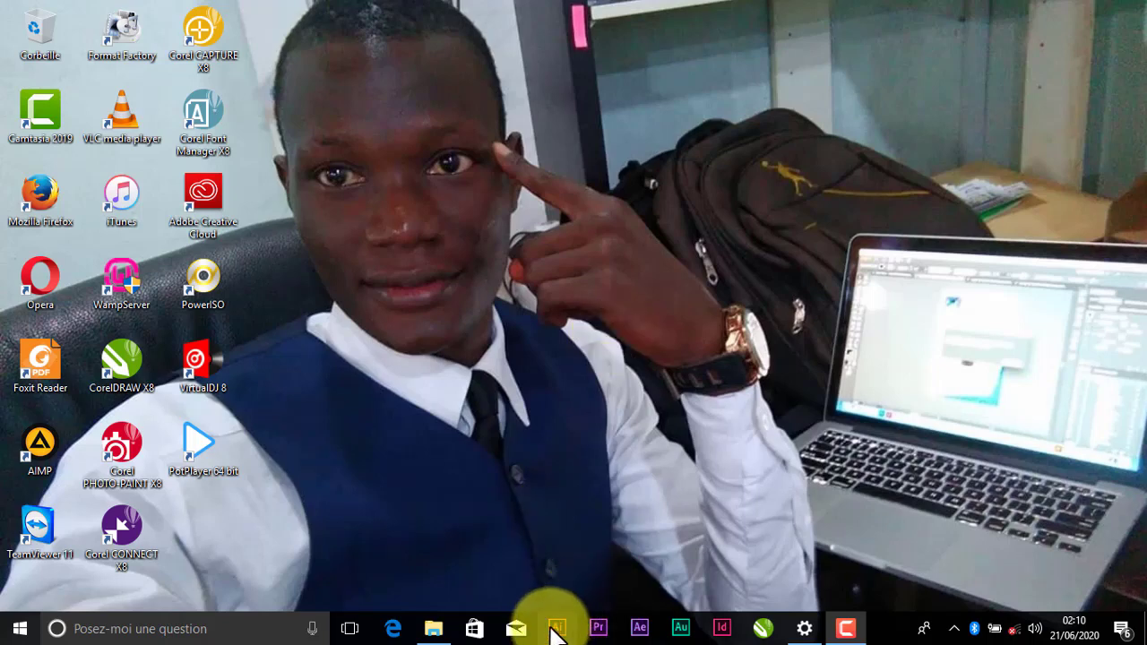
- Launch Illustrator from the taskbar and wait for its start screen to appear
{"action": "left_click", "coordinate": [553, 630]}
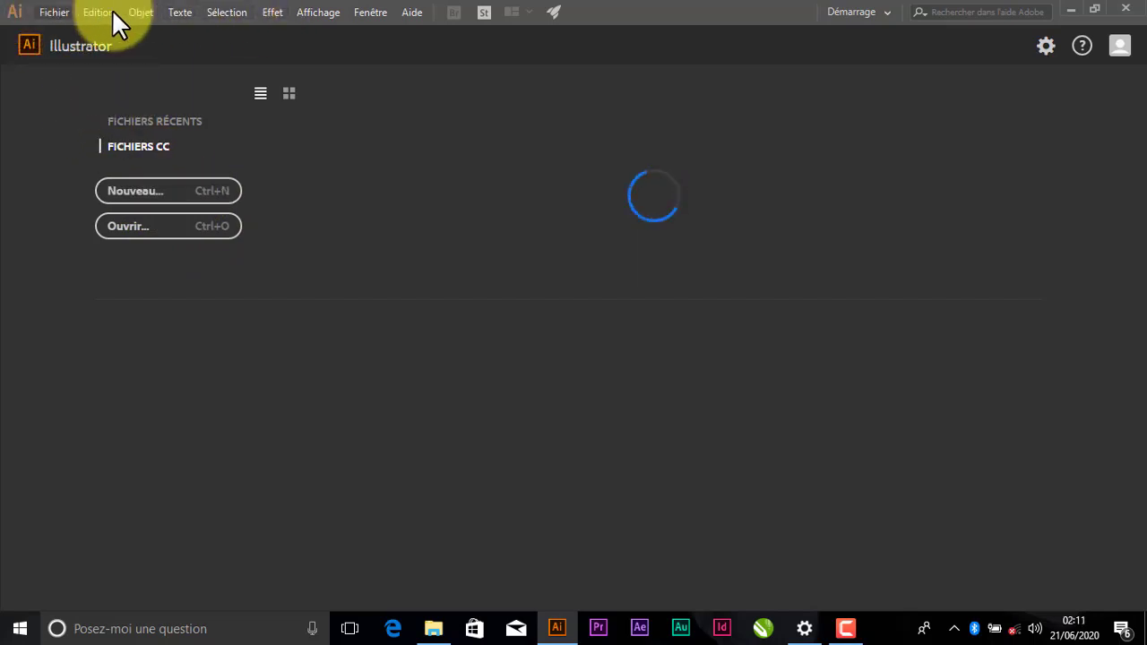
{"action": "left_click", "coordinate": [55, 12]}
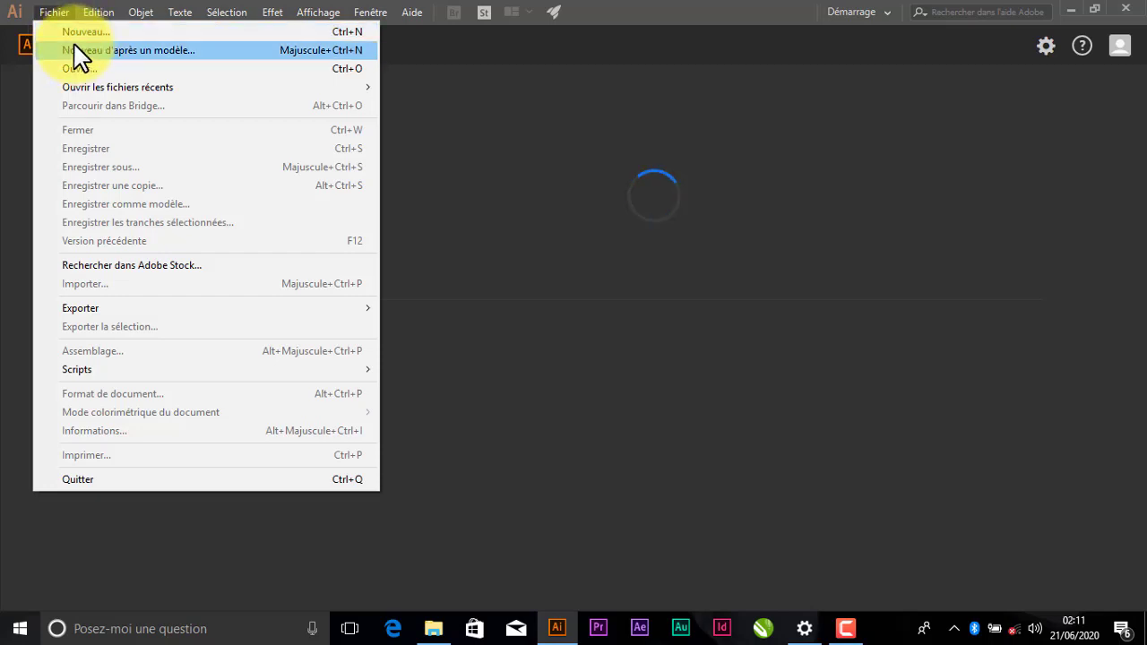
{"action": "left_click", "coordinate": [55, 12]}
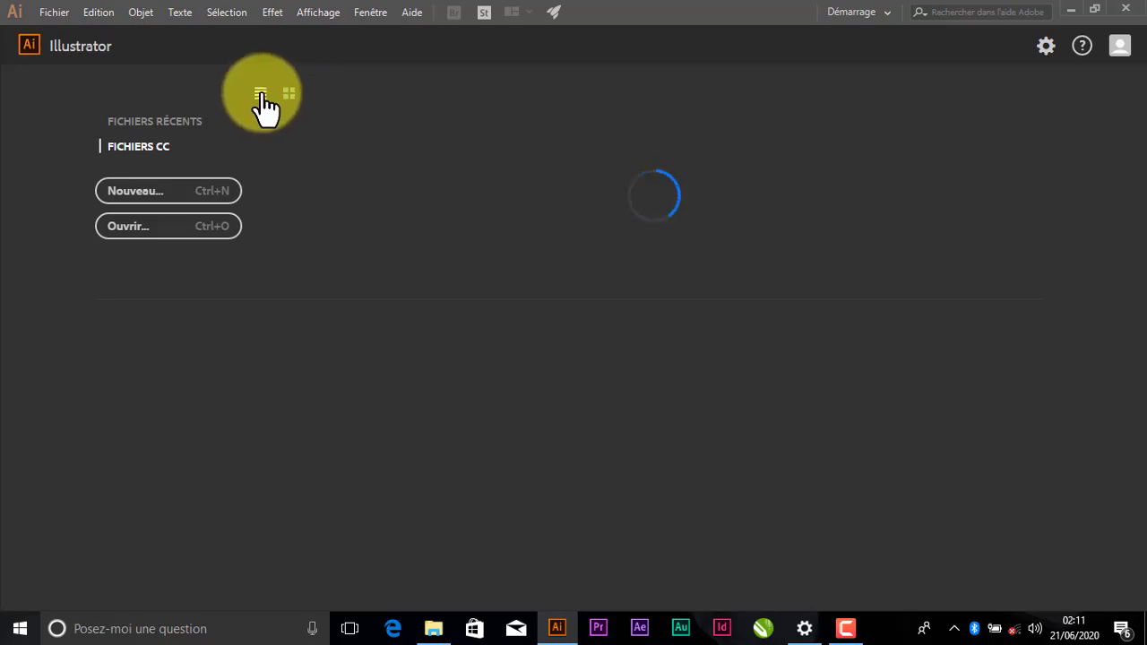
- Start a new document and browse Recent, Saved and Mobile presets (iPhone 6/6s, 750 × 1334 px)
{"action": "left_click", "coordinate": [179, 192]}
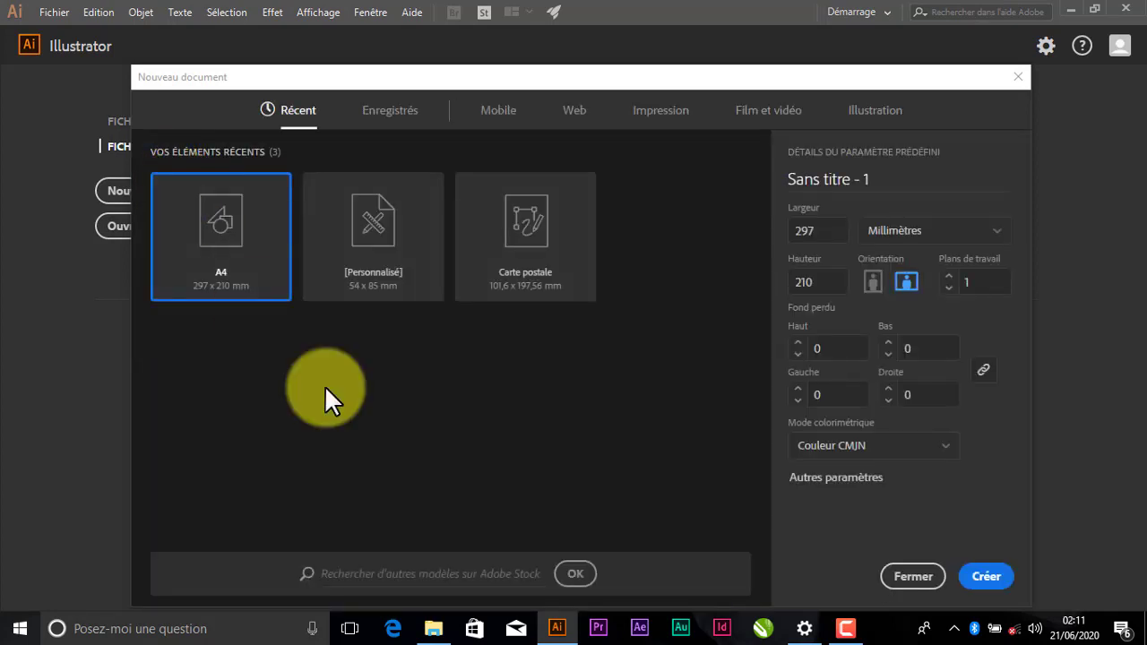
{"action": "left_click", "coordinate": [308, 126]}
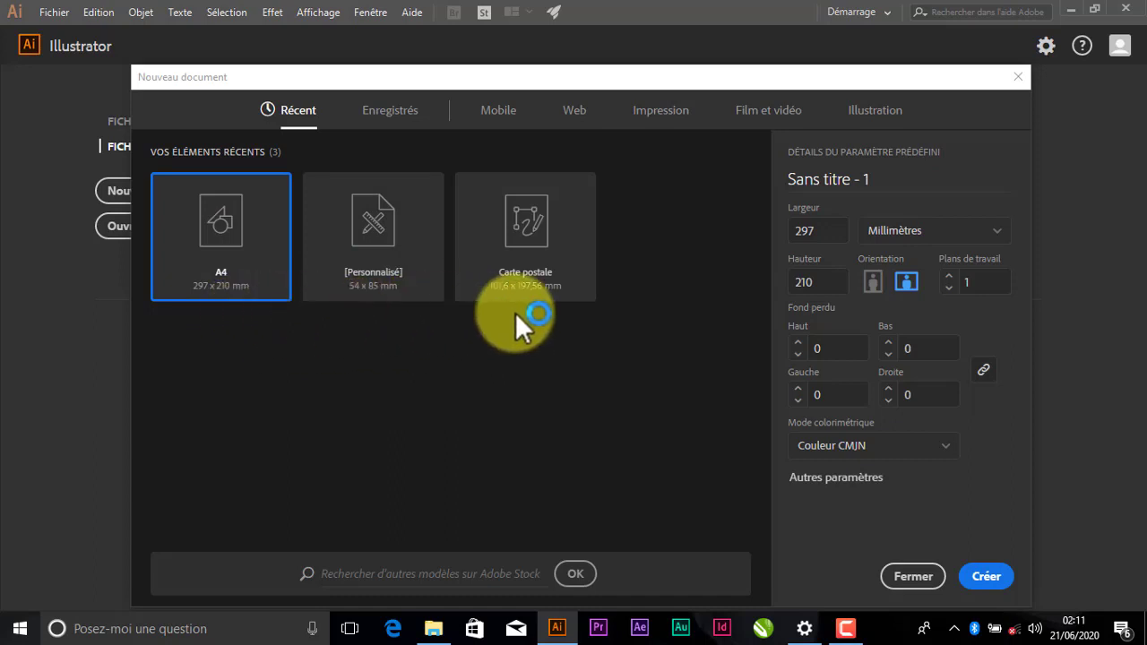
{"action": "left_click", "coordinate": [406, 117]}
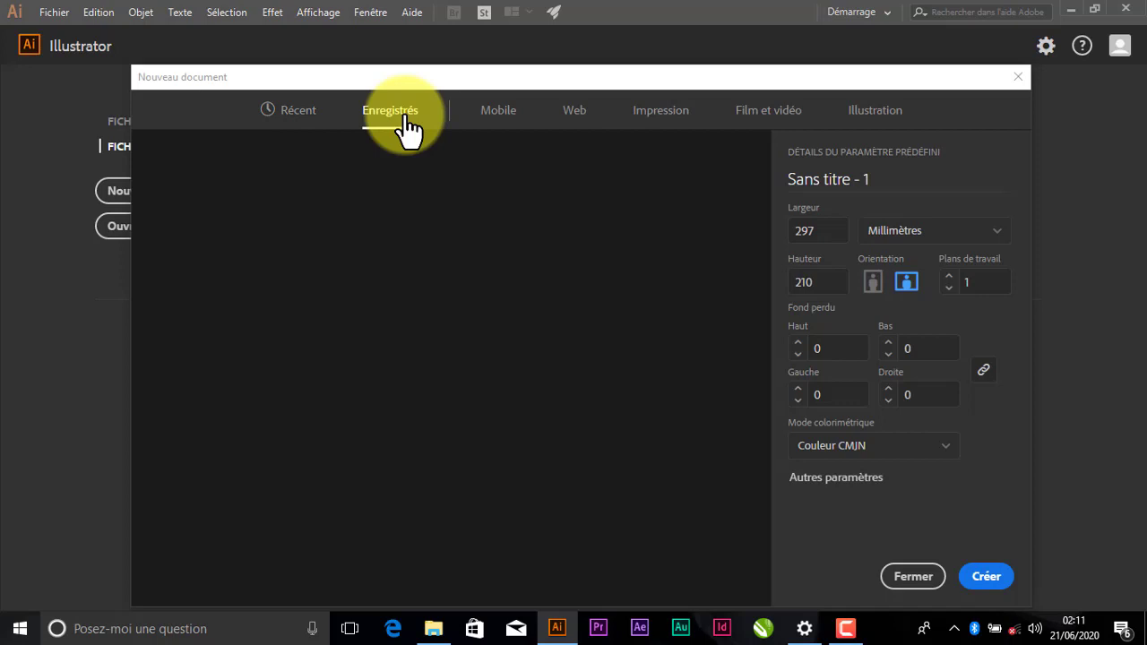
{"action": "left_click", "coordinate": [493, 124]}
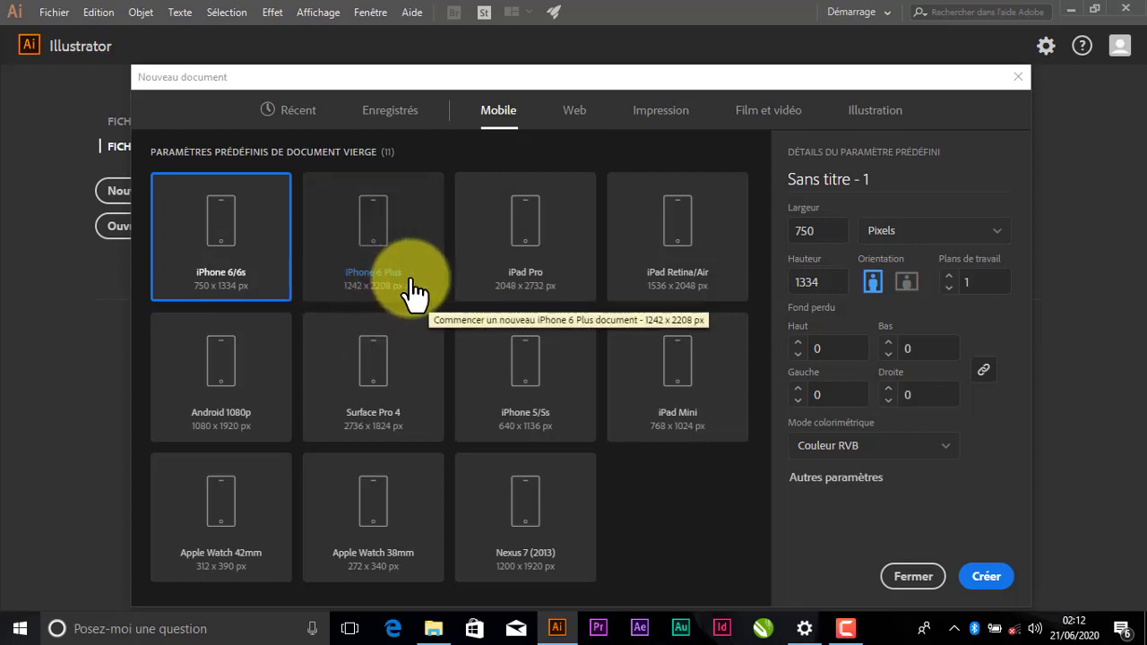
- Browse the Web presets, then the Print presets showing Letter at 215,9 × 279,4 mm CMYK
{"action": "left_click", "coordinate": [566, 119]}
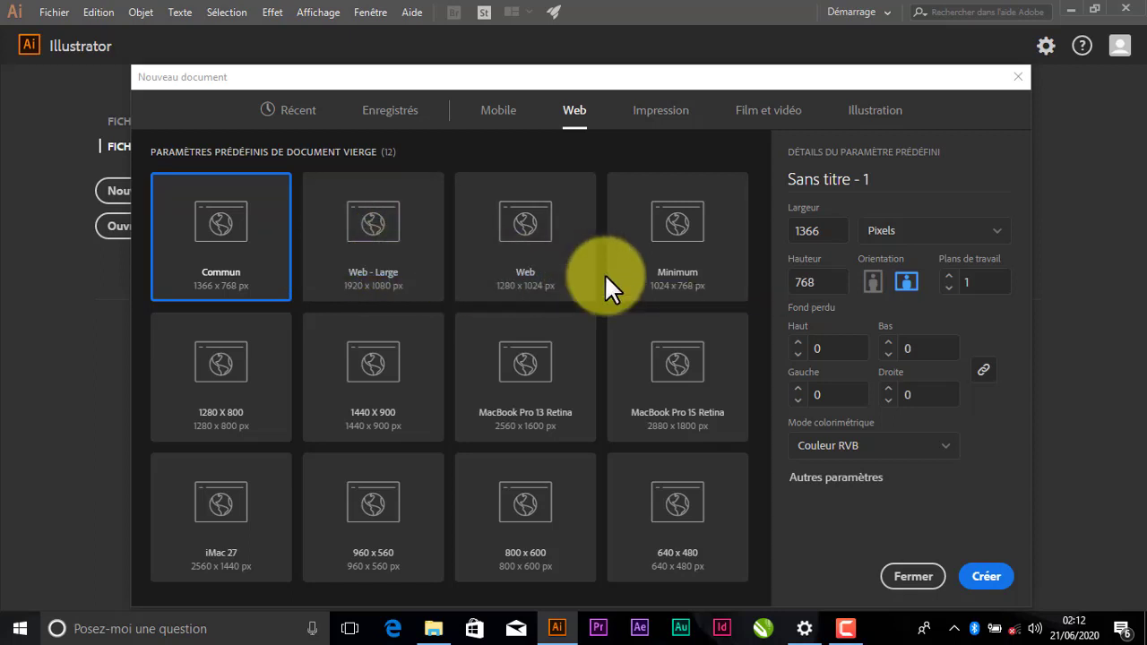
{"action": "left_click", "coordinate": [663, 130]}
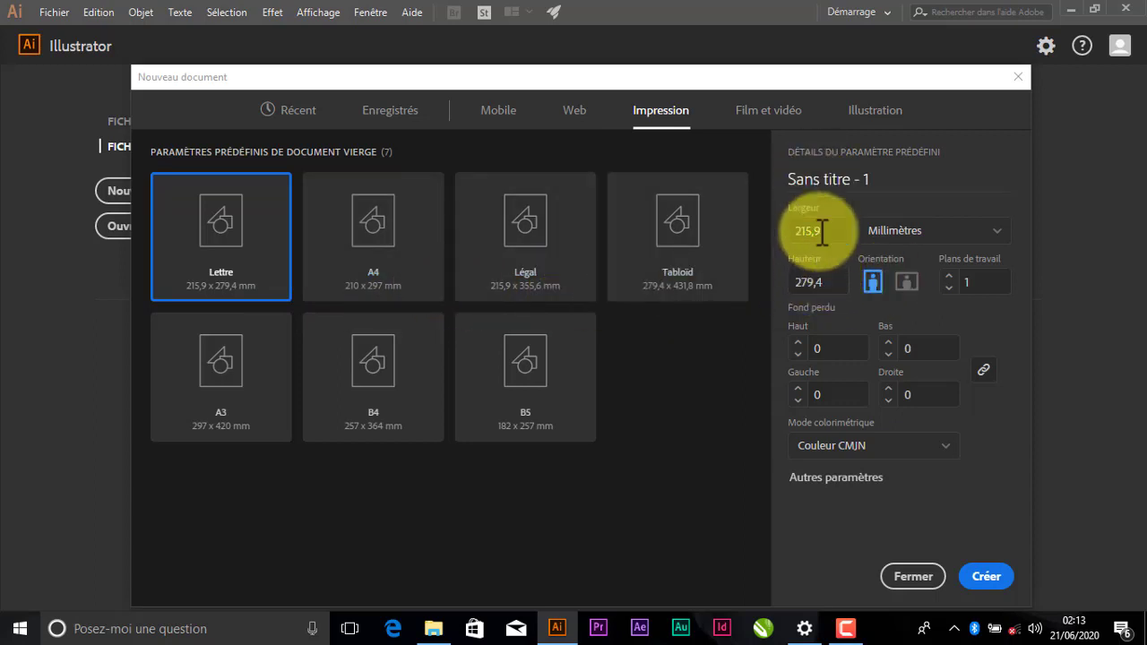
{"action": "left_click", "coordinate": [822, 283]}
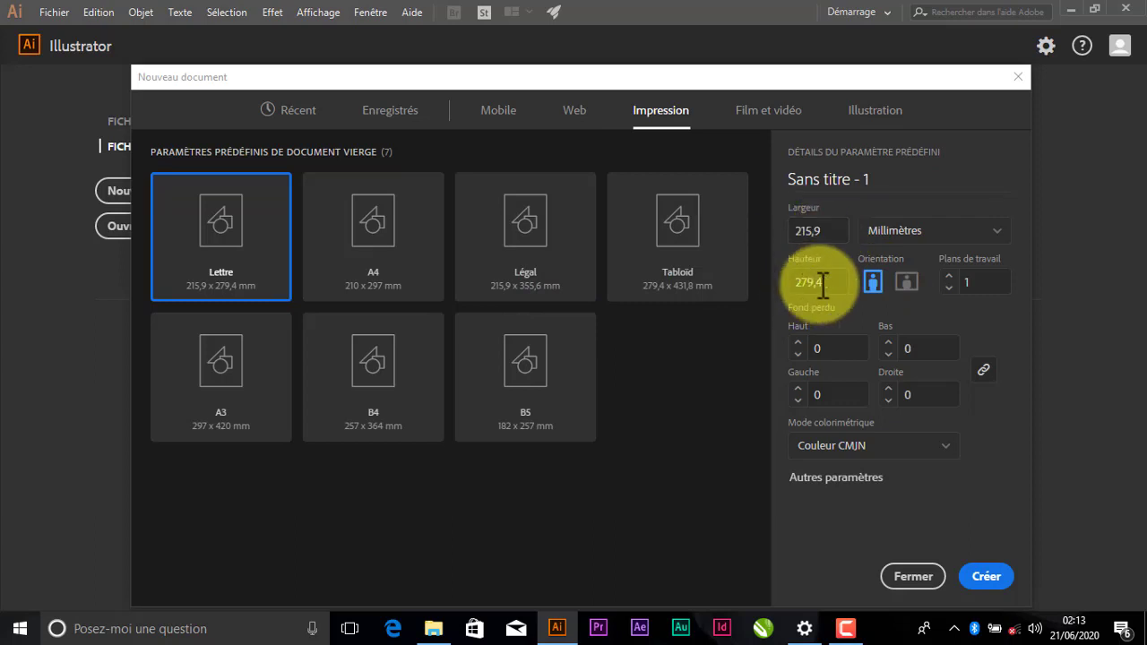
{"action": "left_click", "coordinate": [767, 116]}
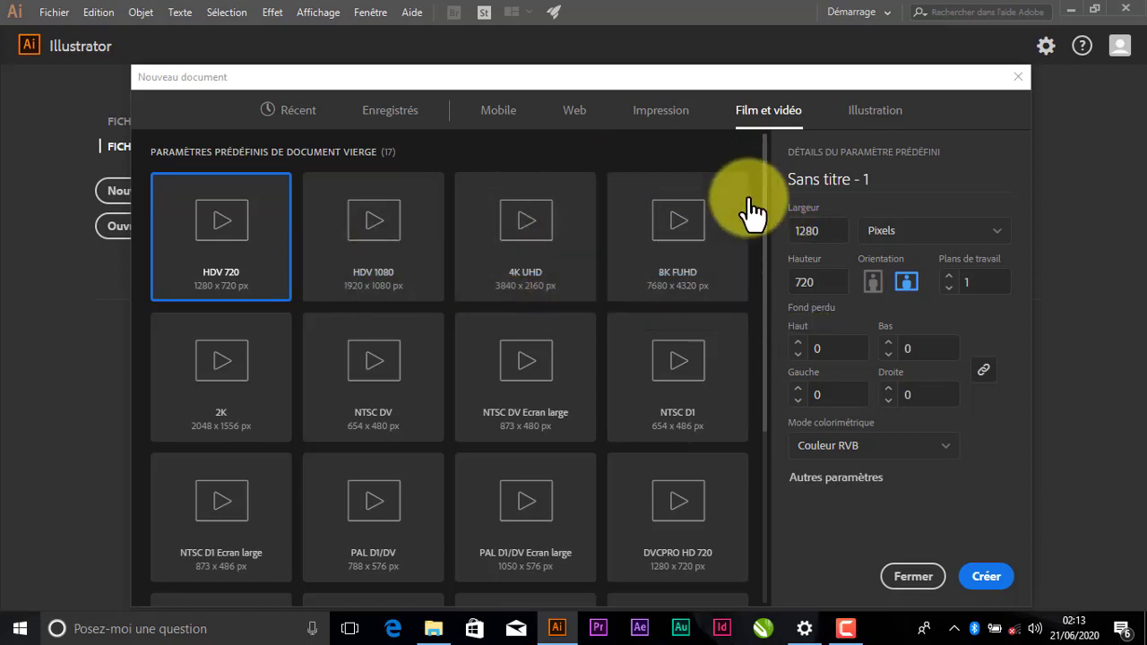
{"action": "left_click", "coordinate": [662, 131]}
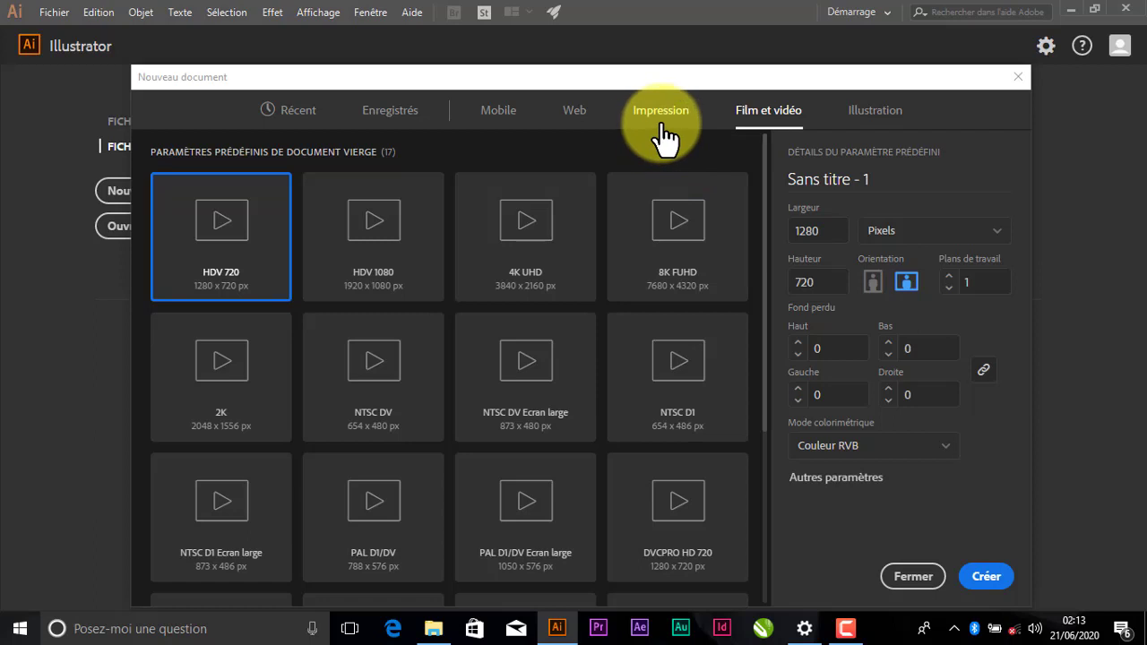
{"action": "left_click", "coordinate": [652, 139]}
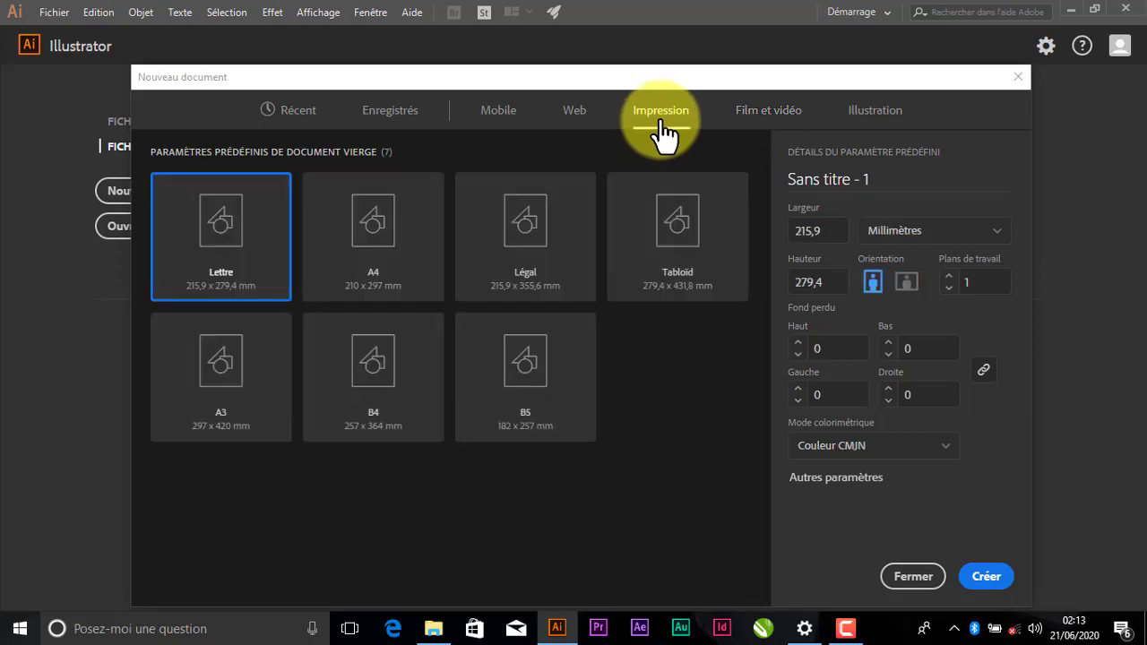
- Choose A4 in millimetres, landscape 297 × 210 mm, keeping a single artboard
{"action": "left_click", "coordinate": [375, 244]}
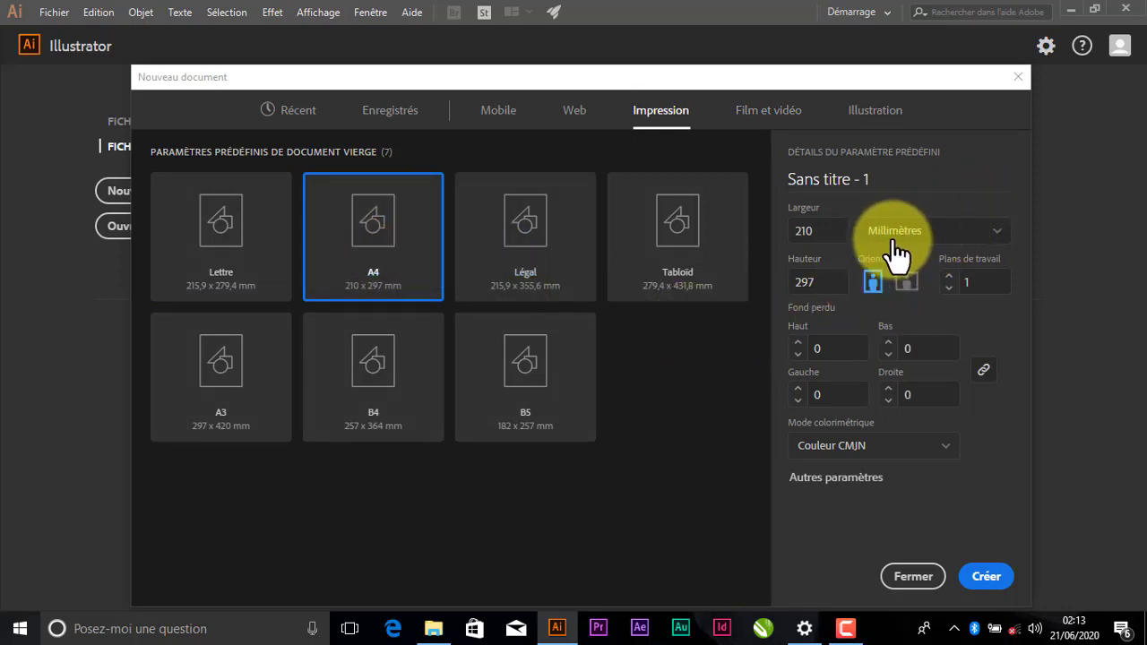
{"action": "left_click", "coordinate": [995, 241]}
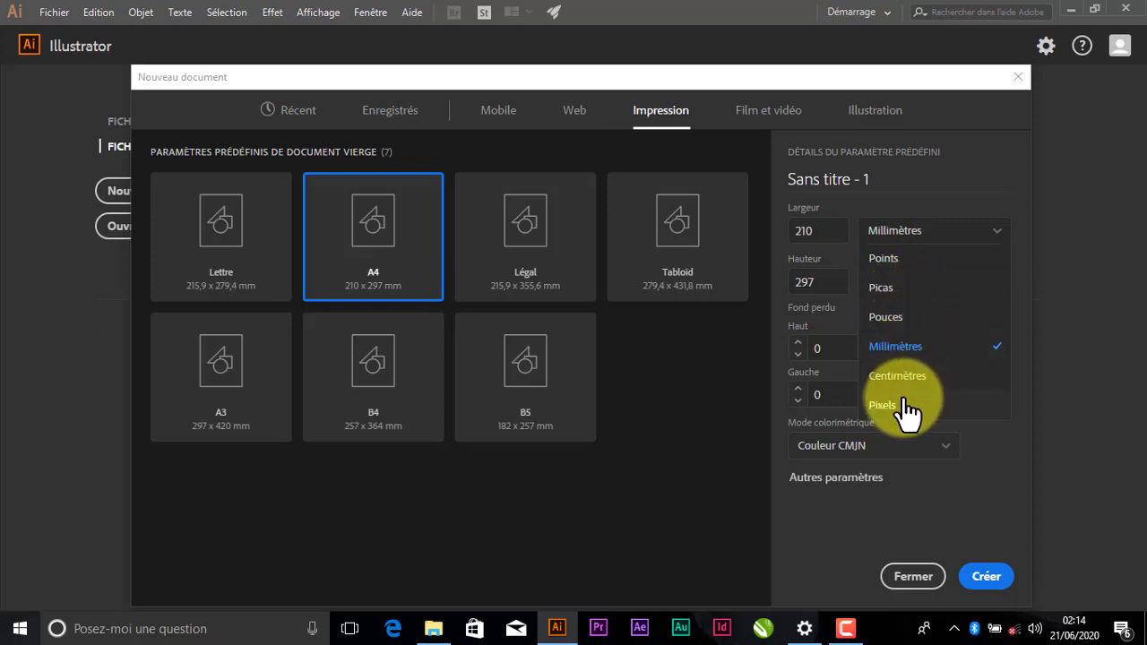
{"action": "left_click", "coordinate": [935, 351]}
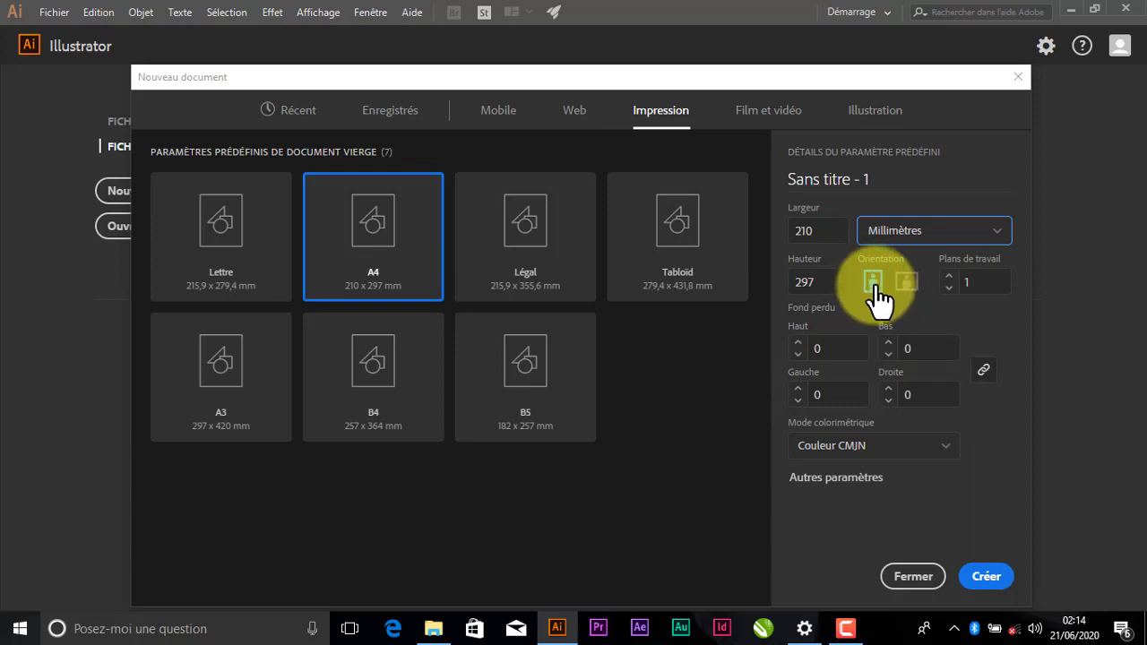
{"action": "left_click", "coordinate": [906, 283]}
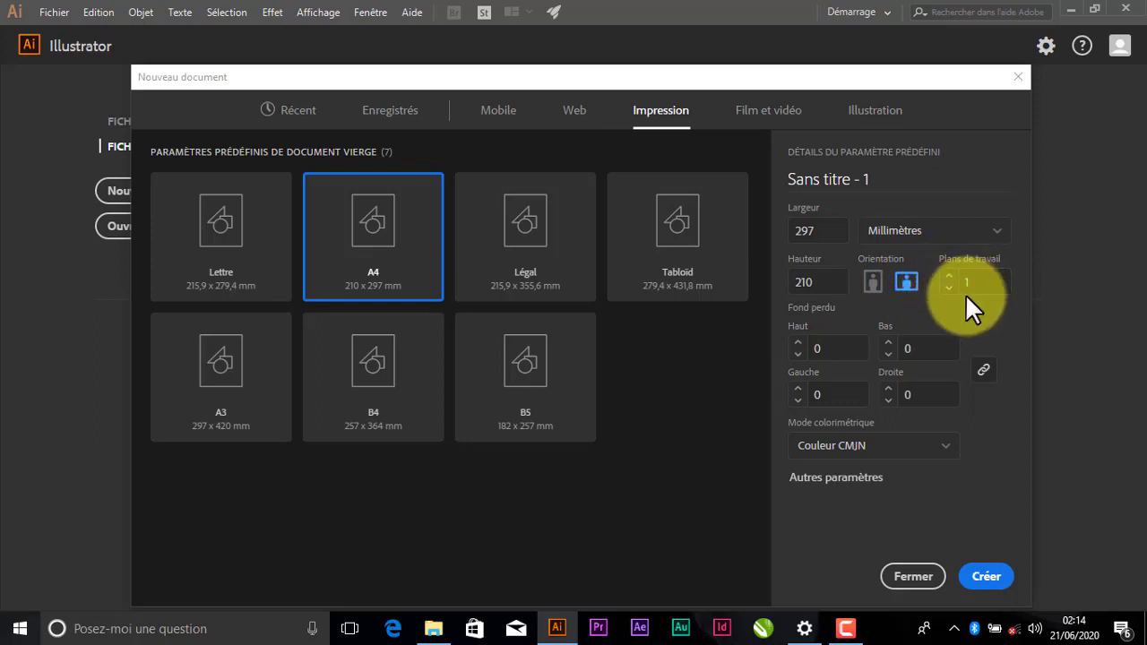
{"action": "left_click", "coordinate": [949, 277]}
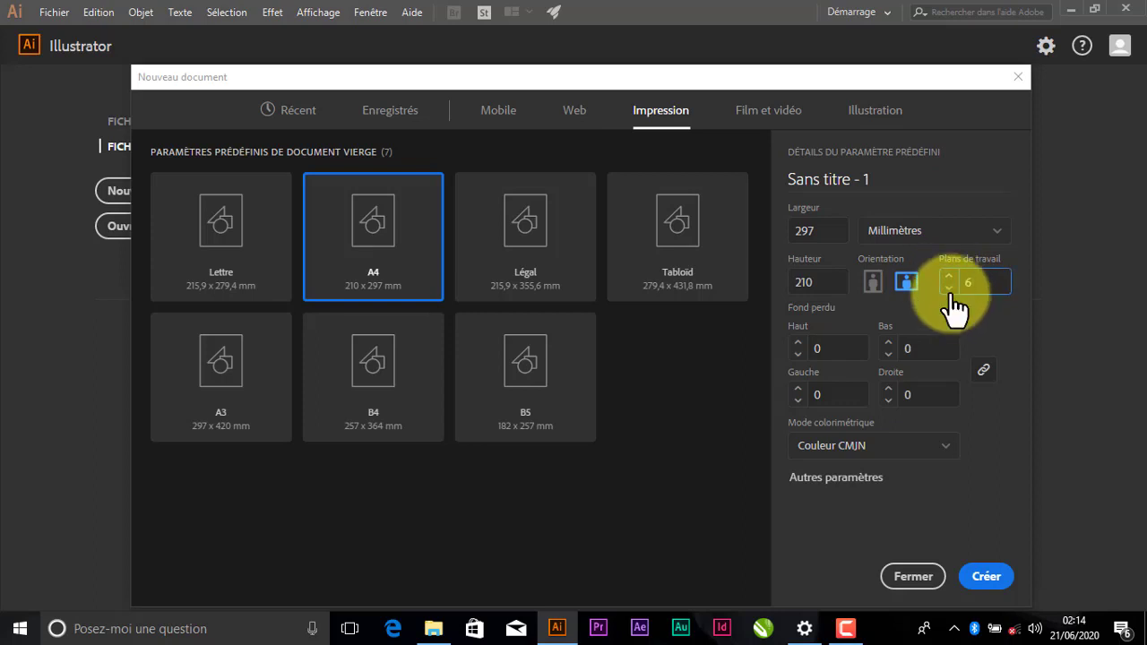
{"action": "left_click", "coordinate": [949, 288]}
{"action": "type", "text": "1"}
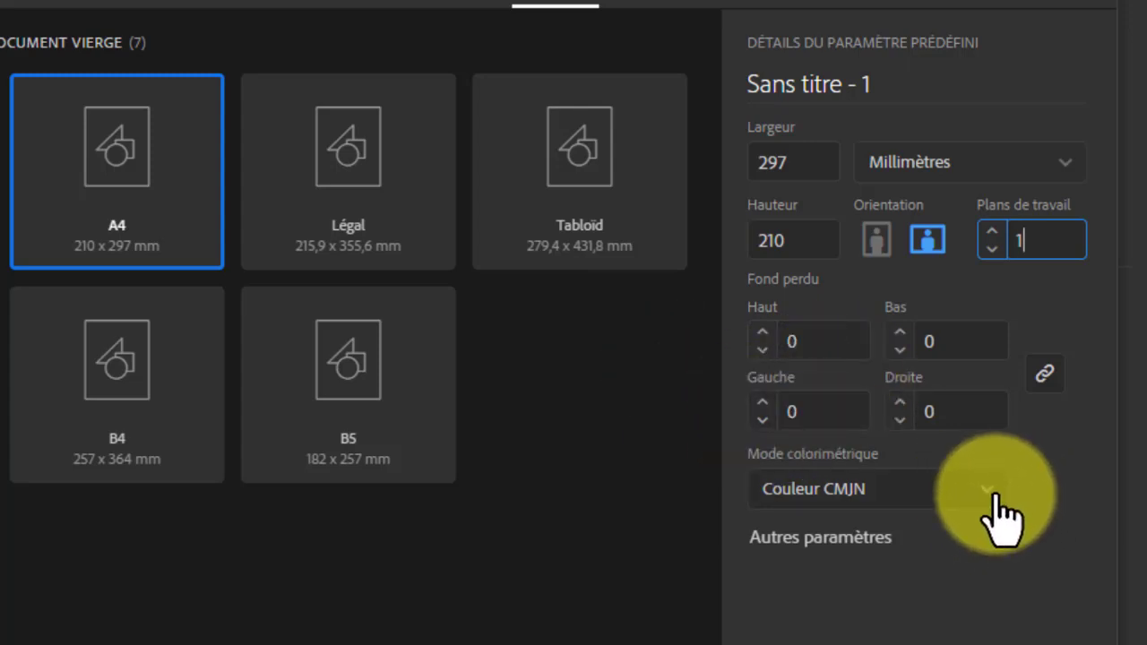
{"action": "left_click", "coordinate": [996, 503]}
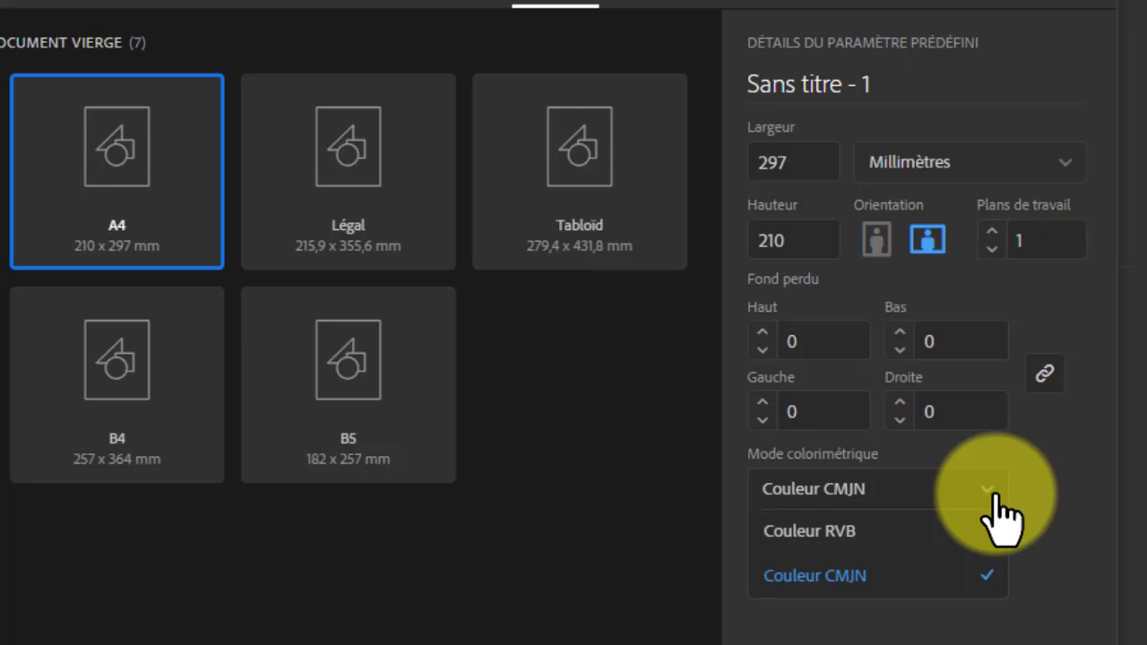
{"action": "left_click", "coordinate": [996, 497]}
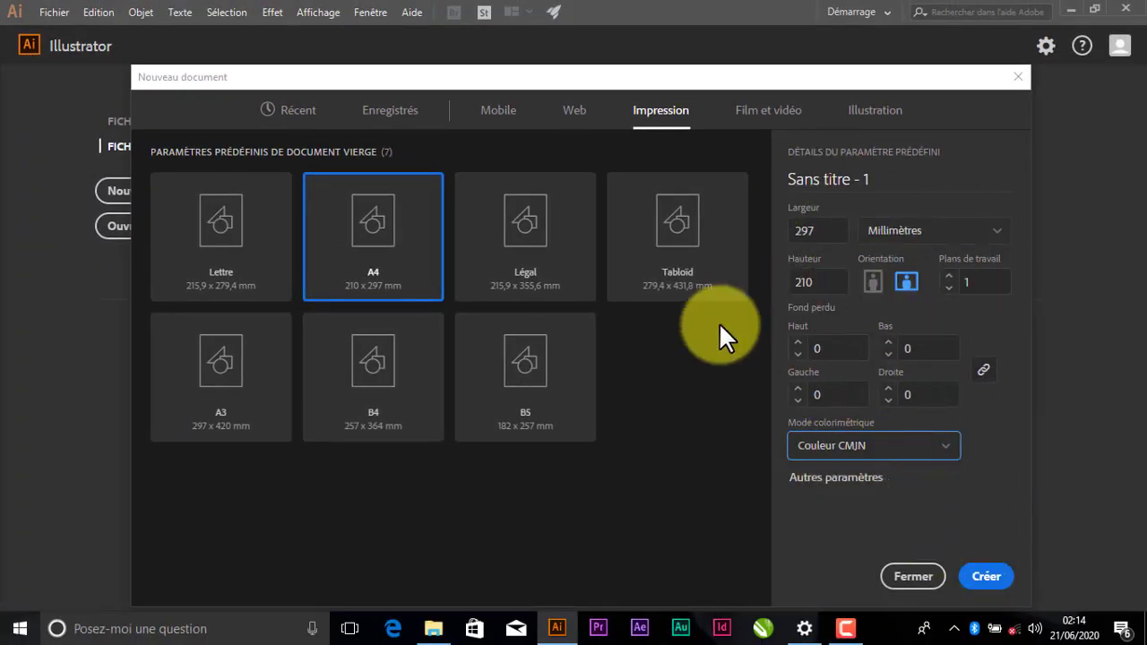
{"action": "left_click_drag", "start_coordinate": [874, 179], "coordinate": [790, 179]}
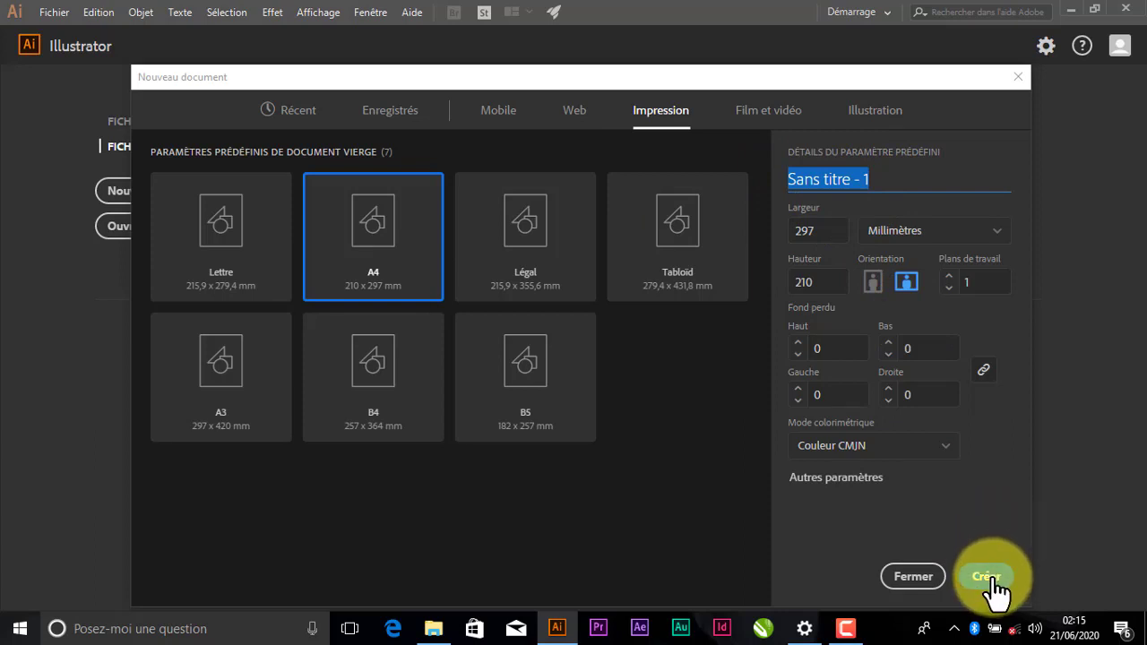
- Create the A4 landscape CMYK document, opening as Sans titre - 1
{"action": "left_click", "coordinate": [961, 578]}
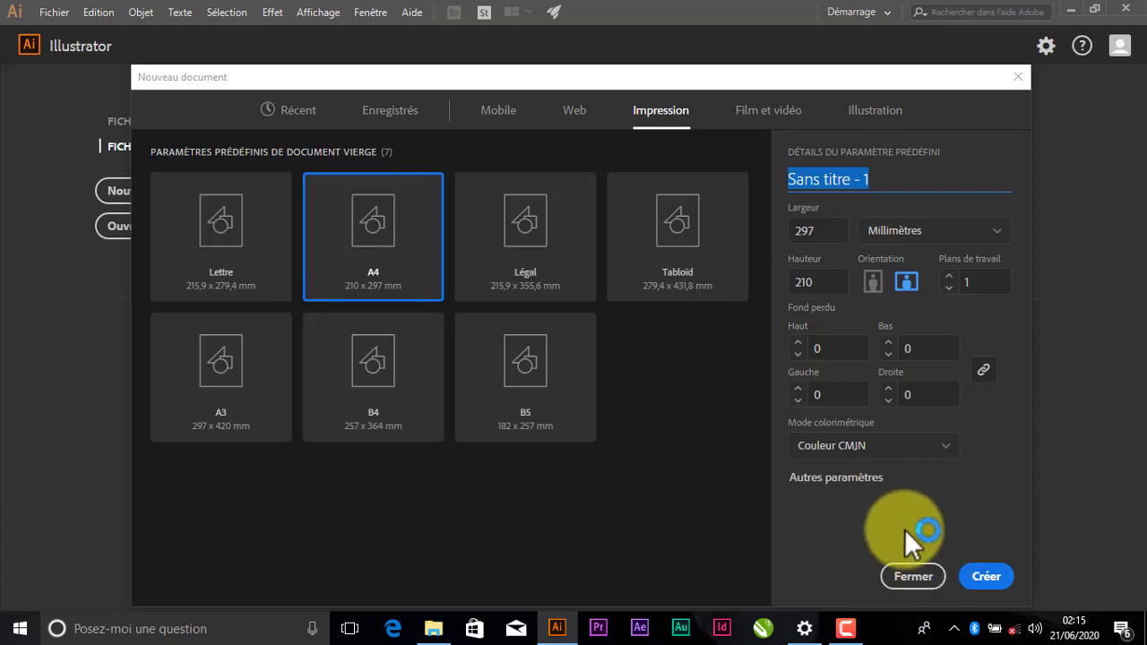
{"action": "left_click", "coordinate": [992, 579]}
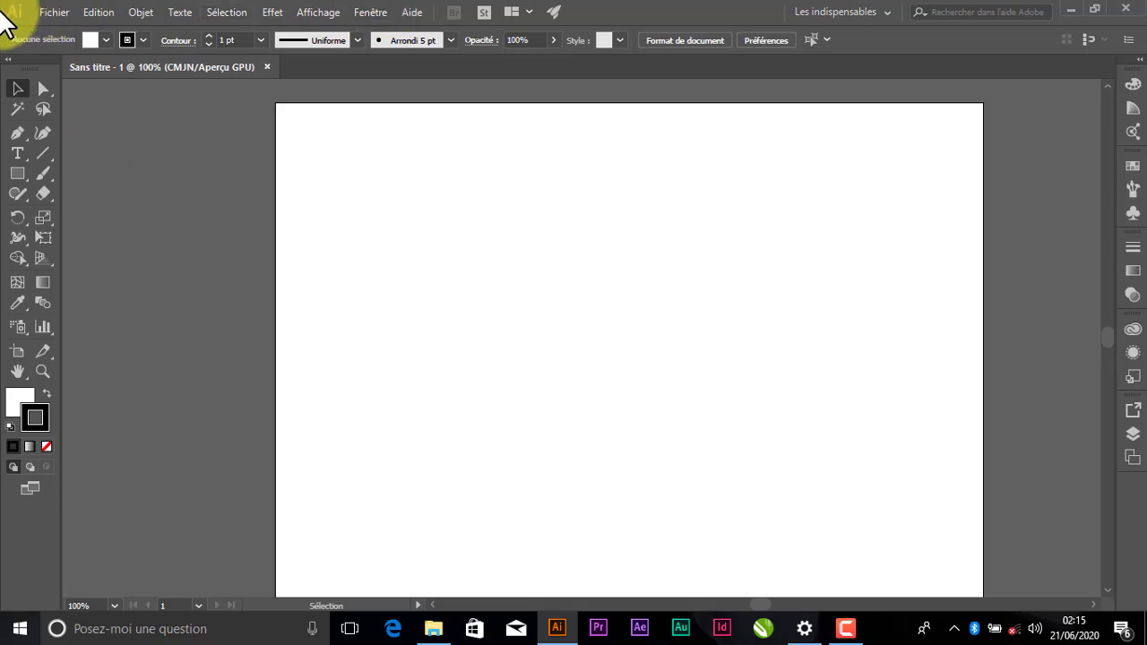
- Open the Fichier menu to begin touring the menu bar
{"action": "left_click", "coordinate": [49, 13]}
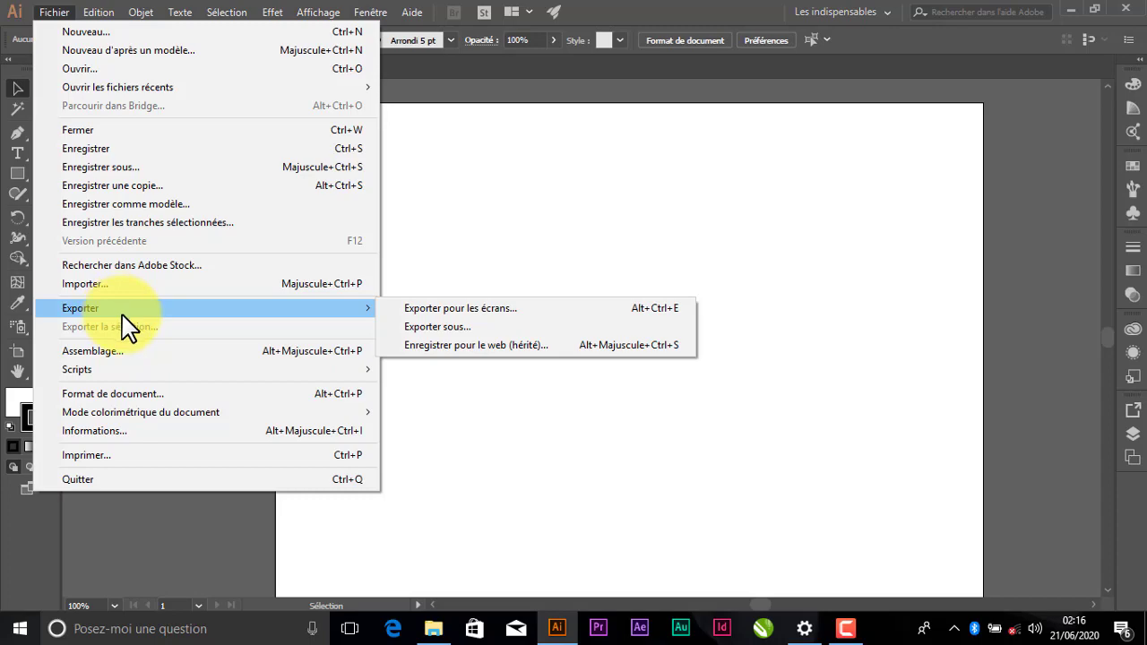
{"action": "mouse_move", "coordinate": [141, 13]}
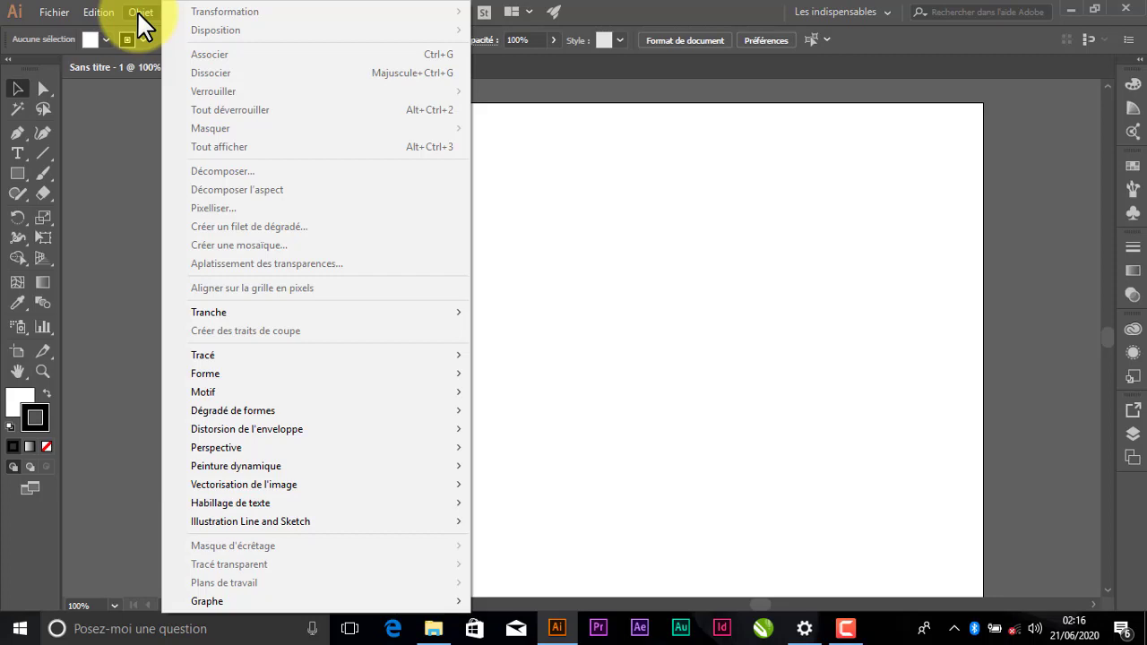
- Browse the Texte, Affichage, Fenêtre and Aide menus, closing each one afterwards
{"action": "left_click", "coordinate": [140, 19]}
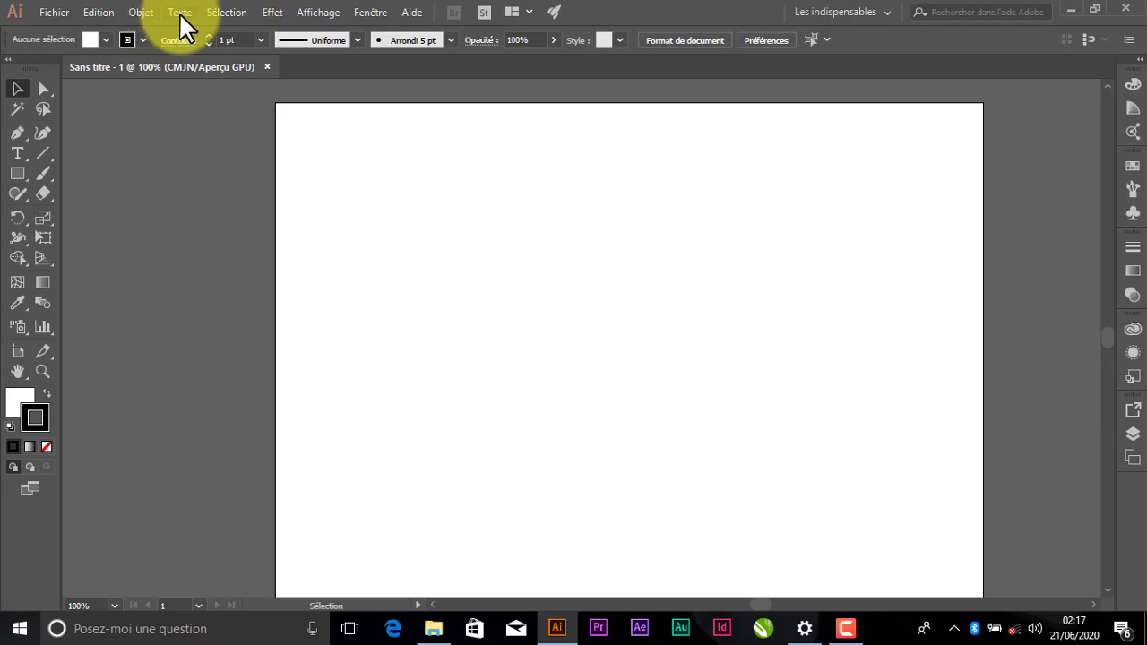
{"action": "left_click", "coordinate": [178, 14]}
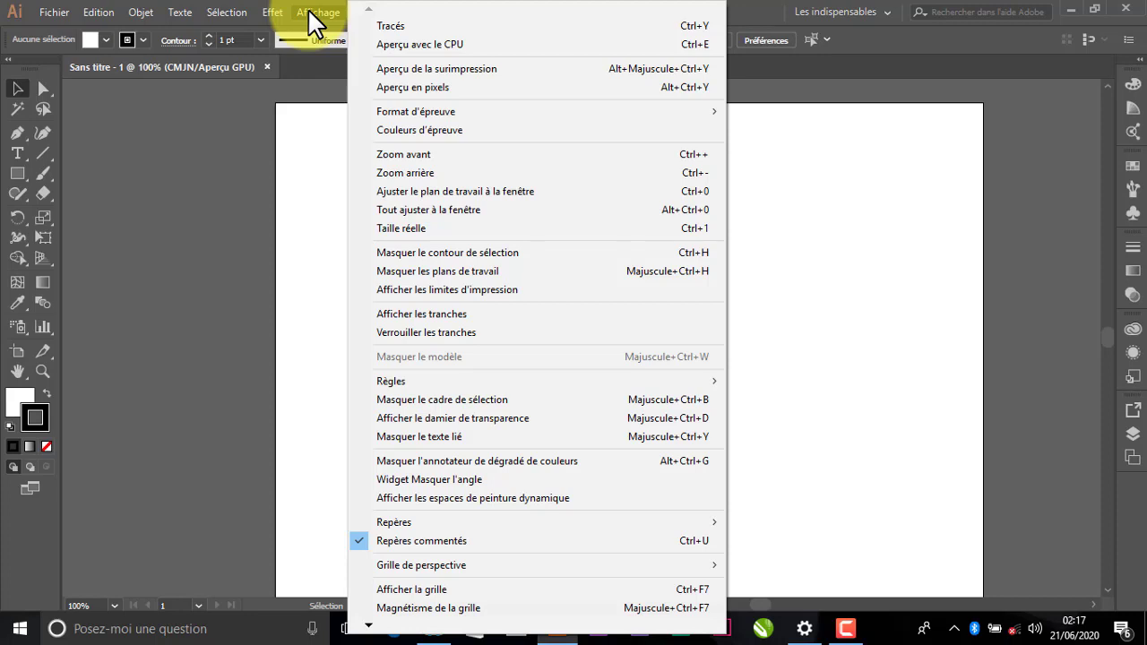
{"action": "left_click", "coordinate": [308, 11]}
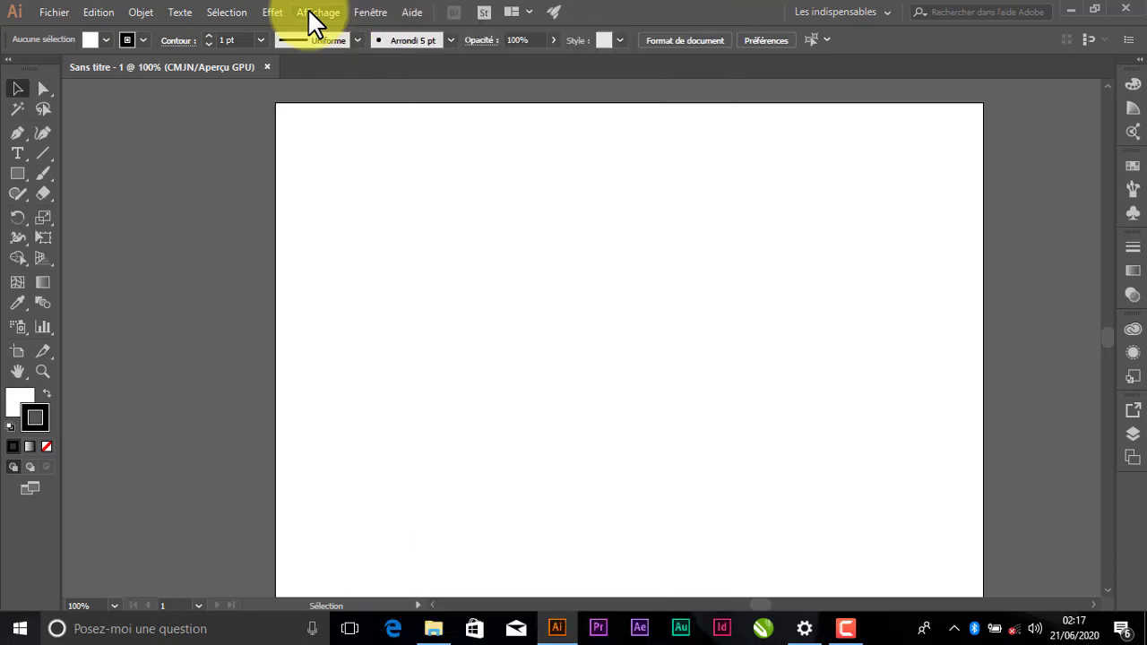
{"action": "left_click", "coordinate": [369, 13]}
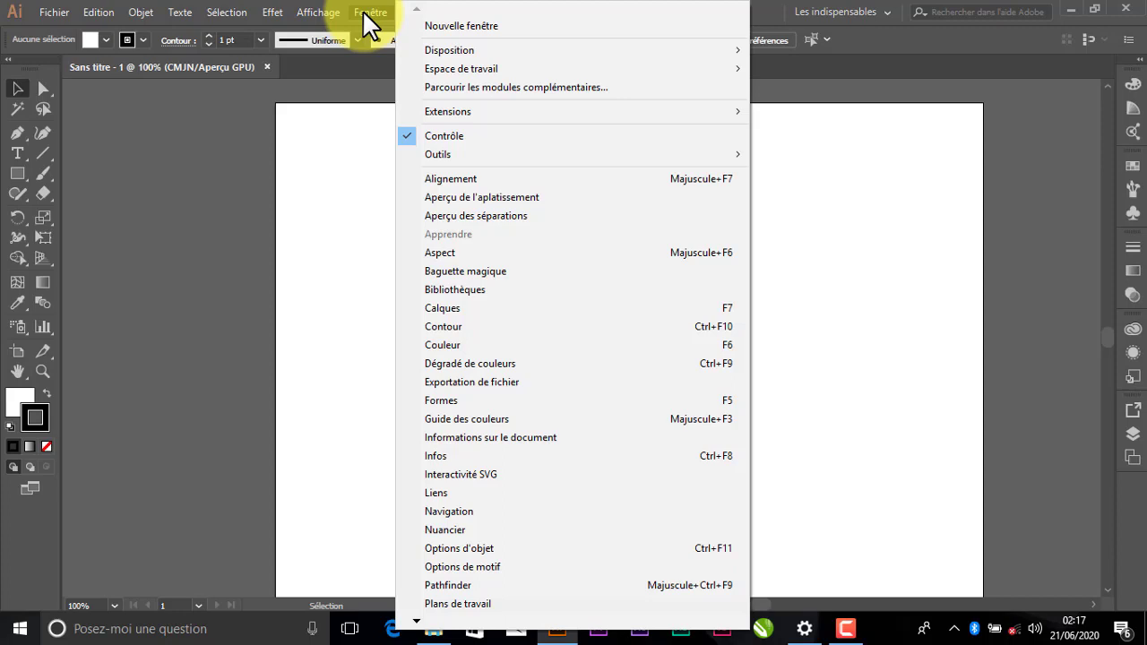
{"action": "left_click", "coordinate": [367, 12]}
{"action": "left_click", "coordinate": [416, 11]}
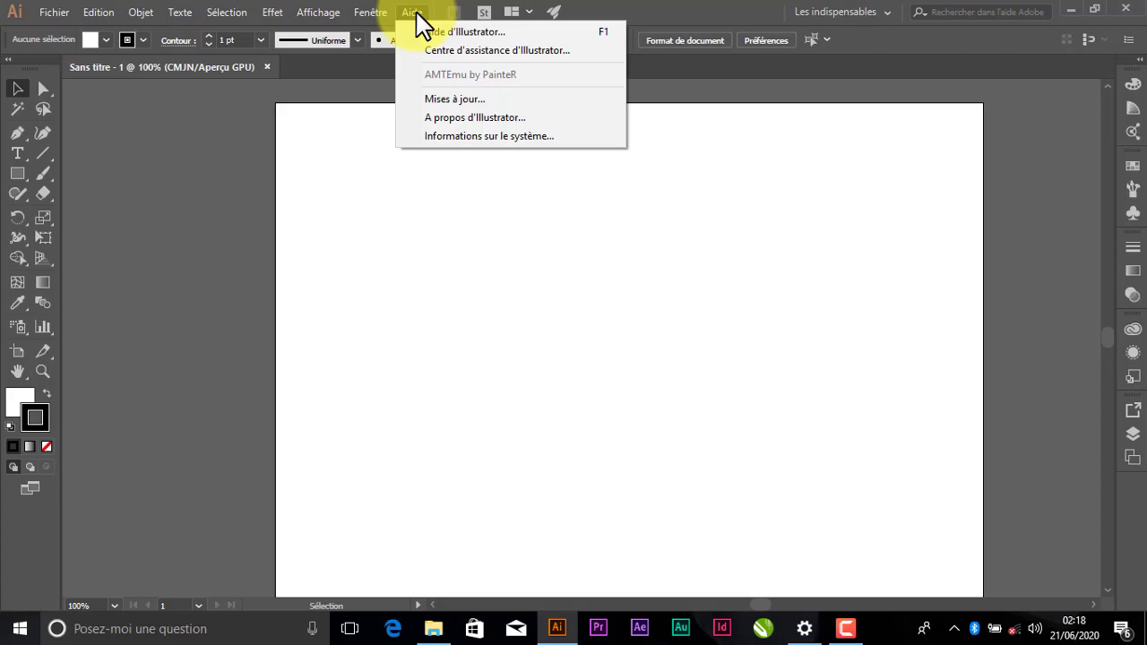
{"action": "left_click", "coordinate": [417, 14]}
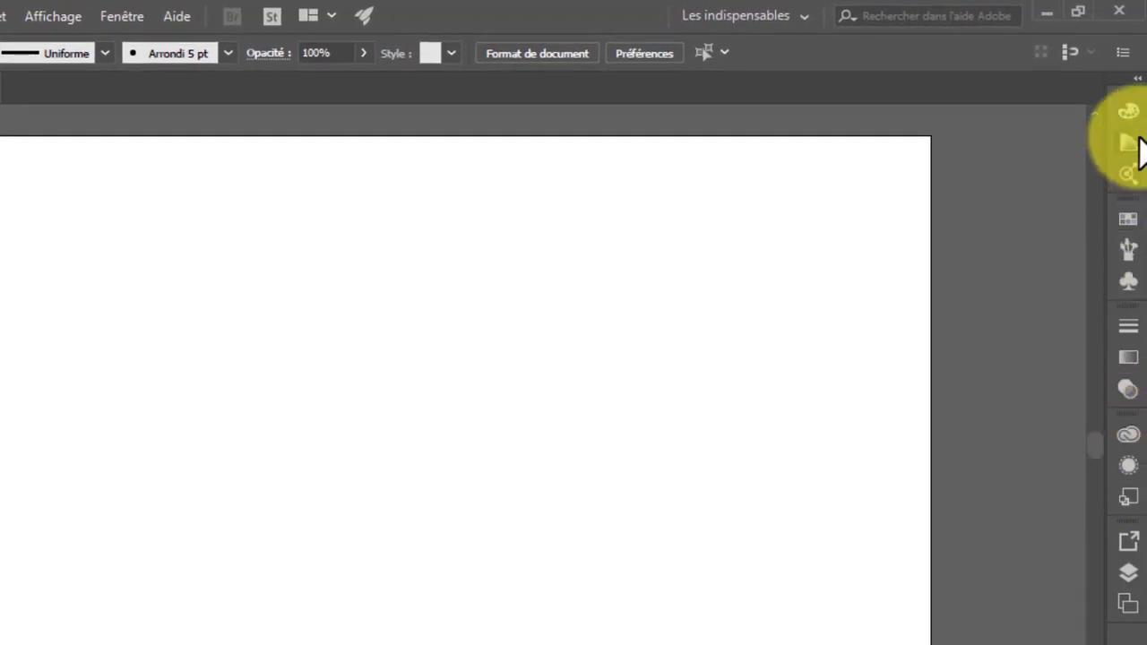
{"action": "left_click", "coordinate": [1135, 86]}
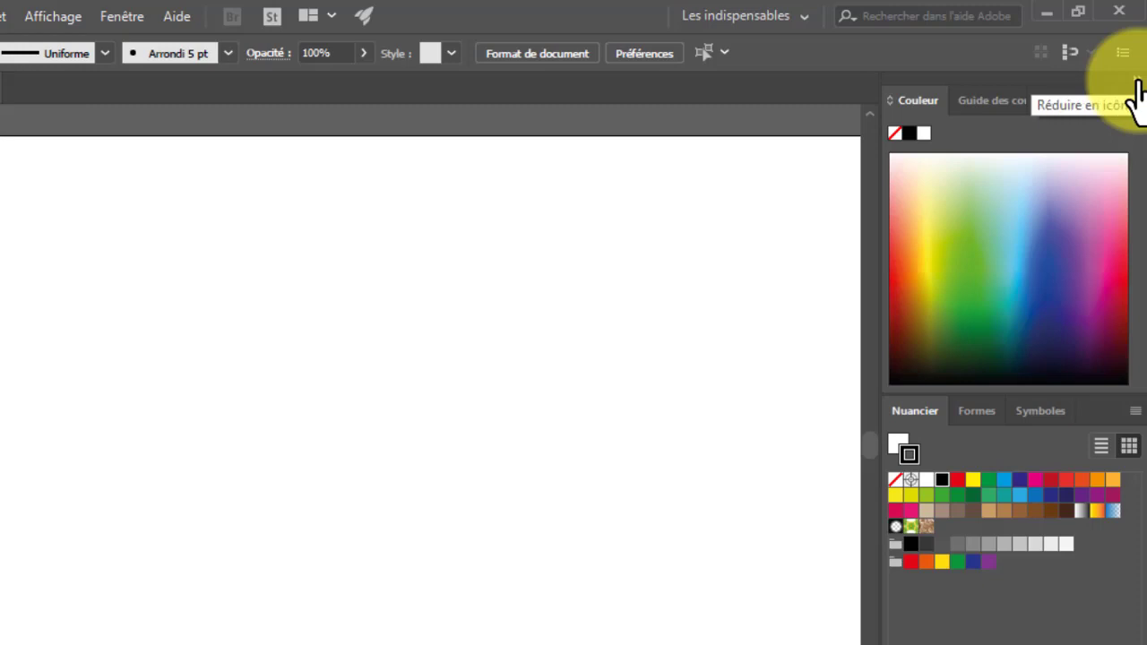
{"action": "left_click", "coordinate": [962, 103]}
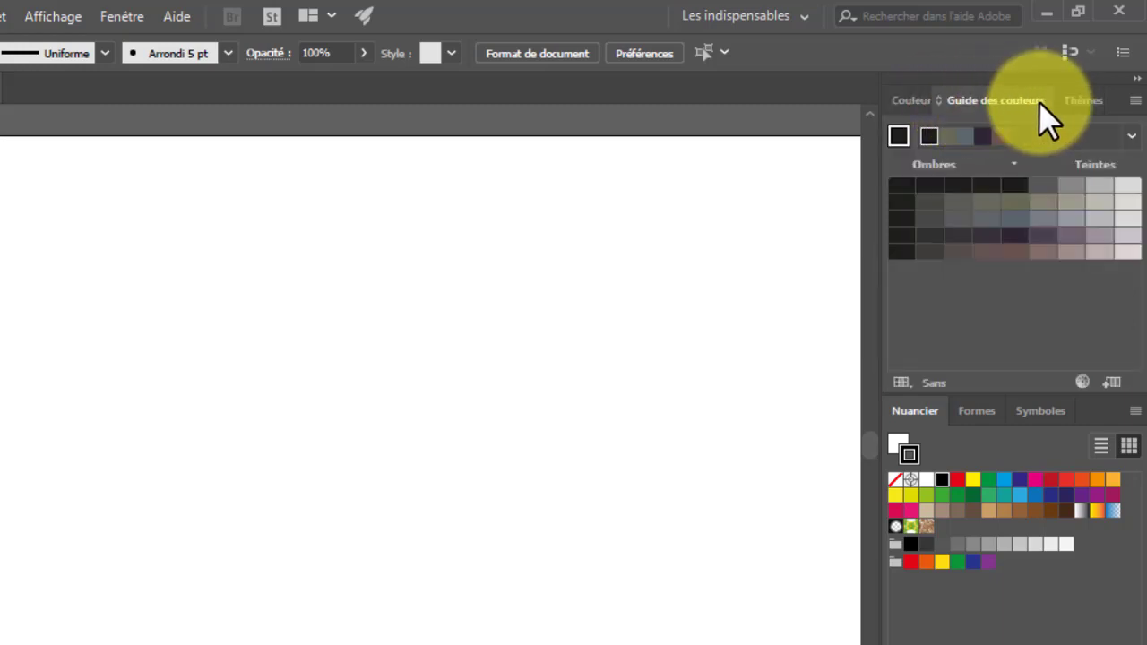
{"action": "left_click", "coordinate": [1066, 102]}
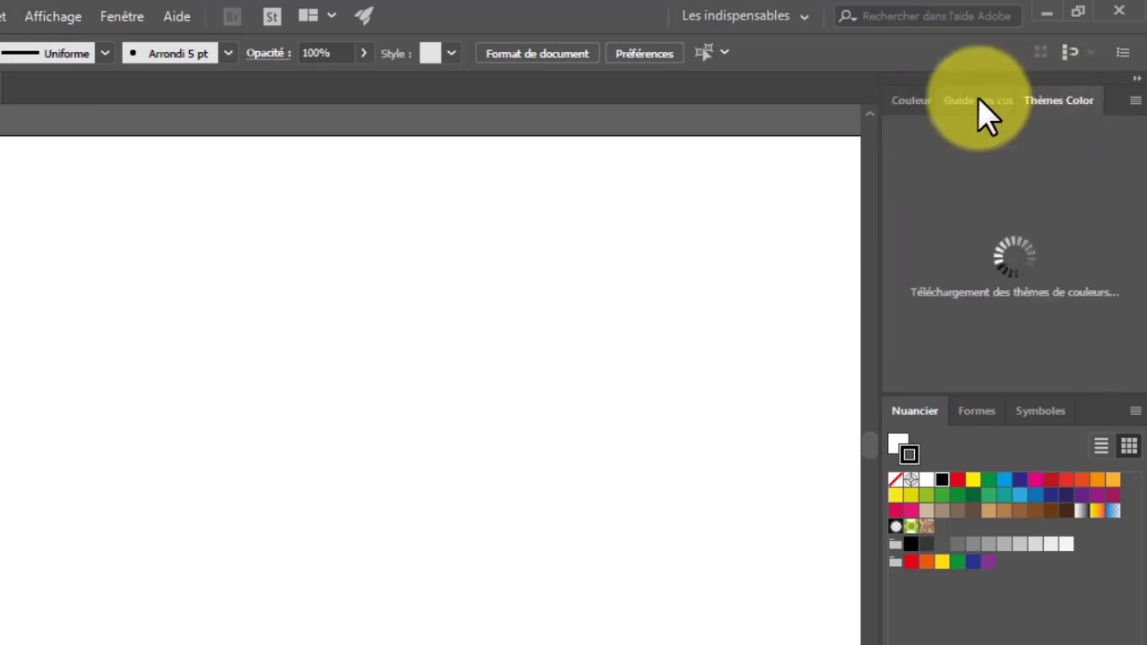
{"action": "left_click", "coordinate": [928, 99]}
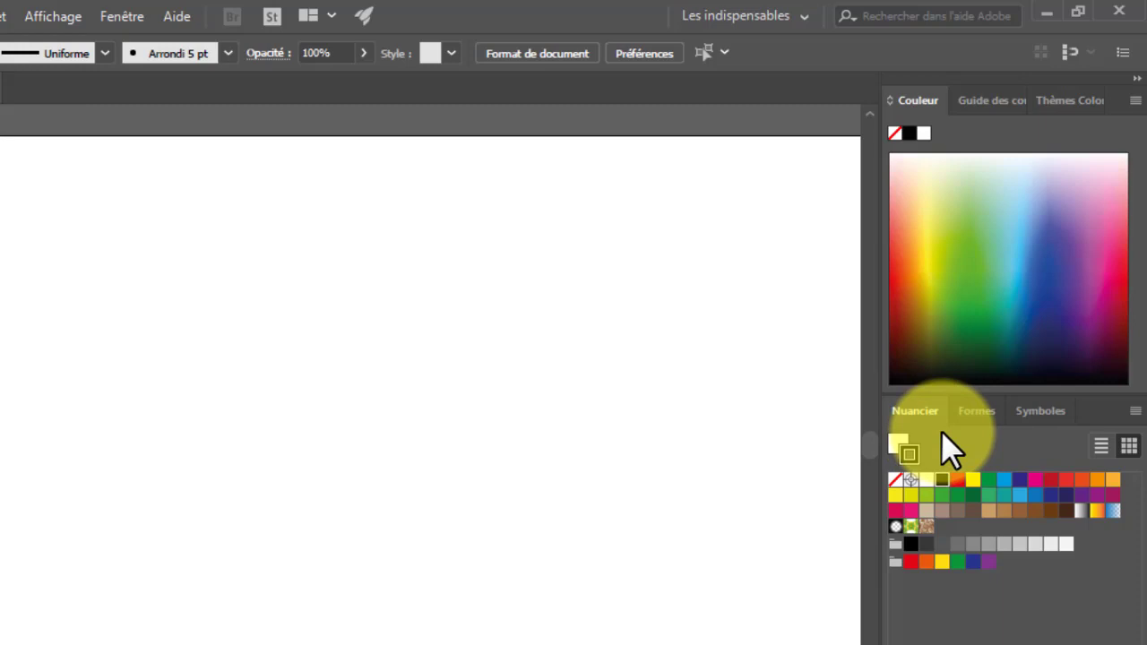
{"action": "key", "text": "d"}
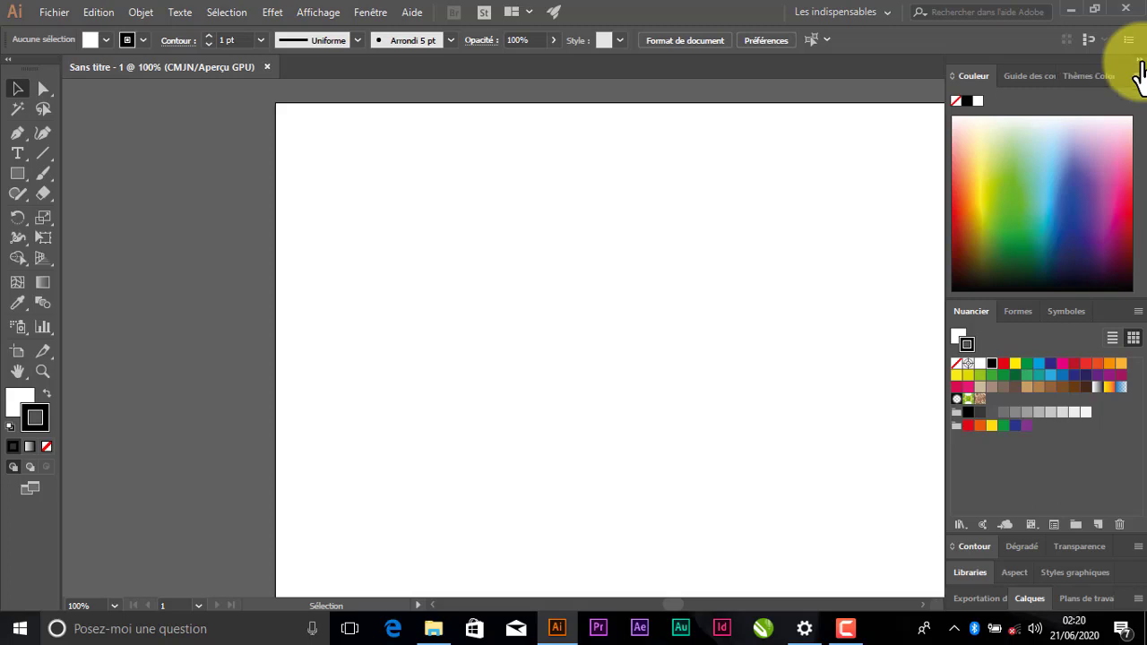
{"action": "left_click", "coordinate": [1139, 65]}
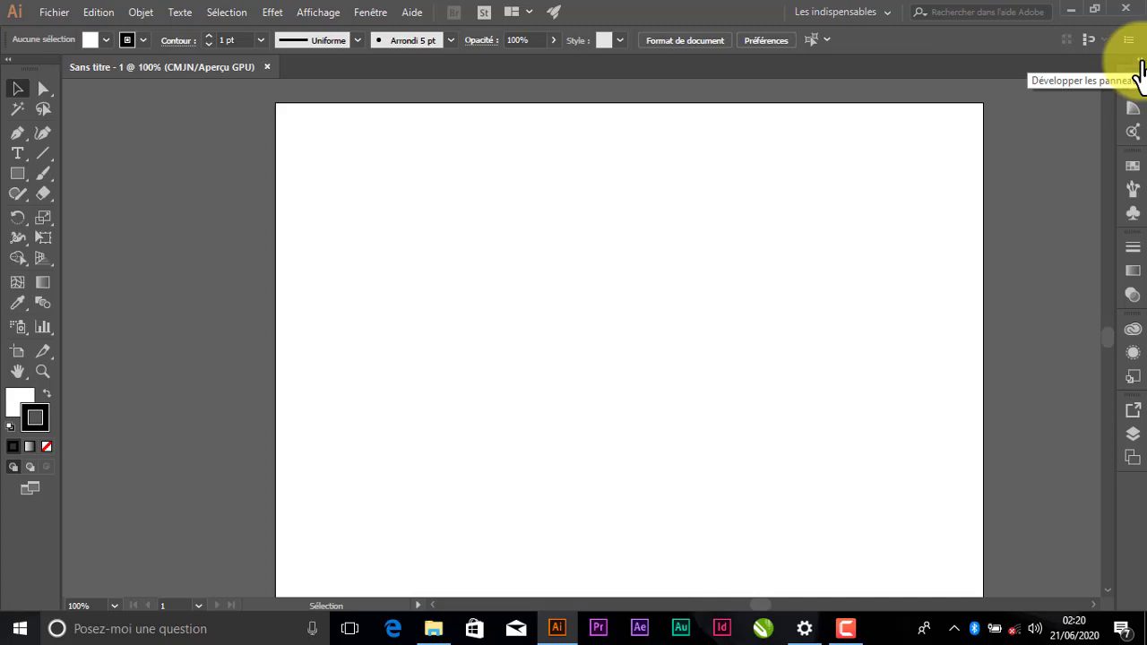
- Expand and collapse the panel dock, toggle Nuancier, then show Calques listing Calque 1
{"action": "left_click", "coordinate": [1139, 70]}
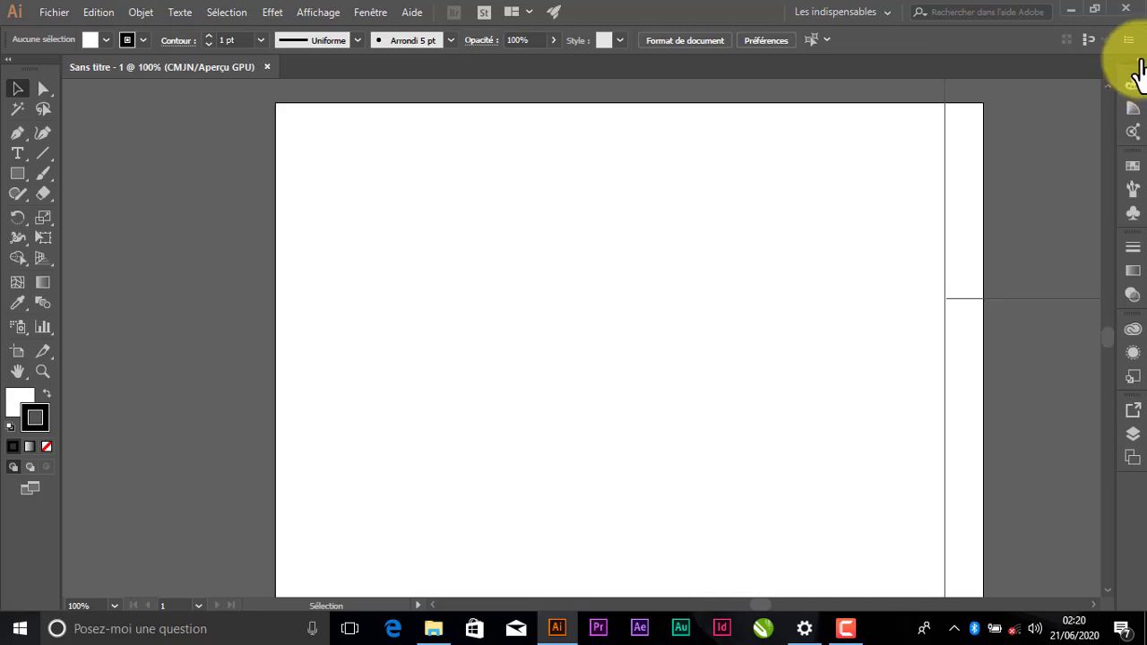
{"action": "left_click", "coordinate": [1139, 70]}
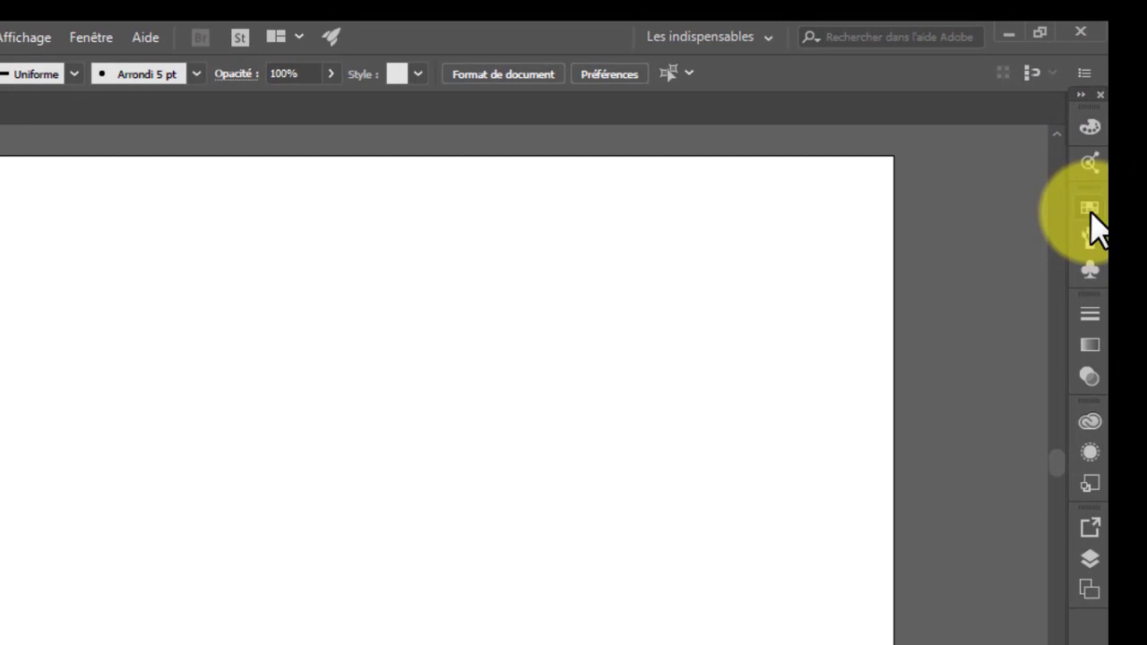
{"action": "left_click", "coordinate": [1091, 213]}
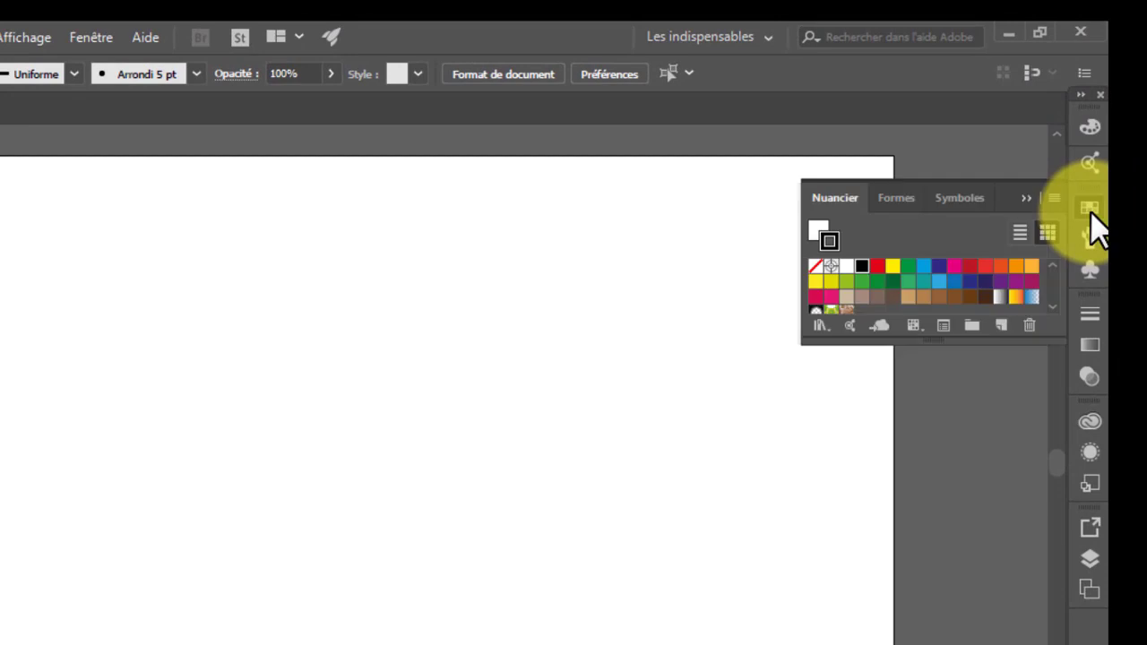
{"action": "left_click", "coordinate": [1091, 213]}
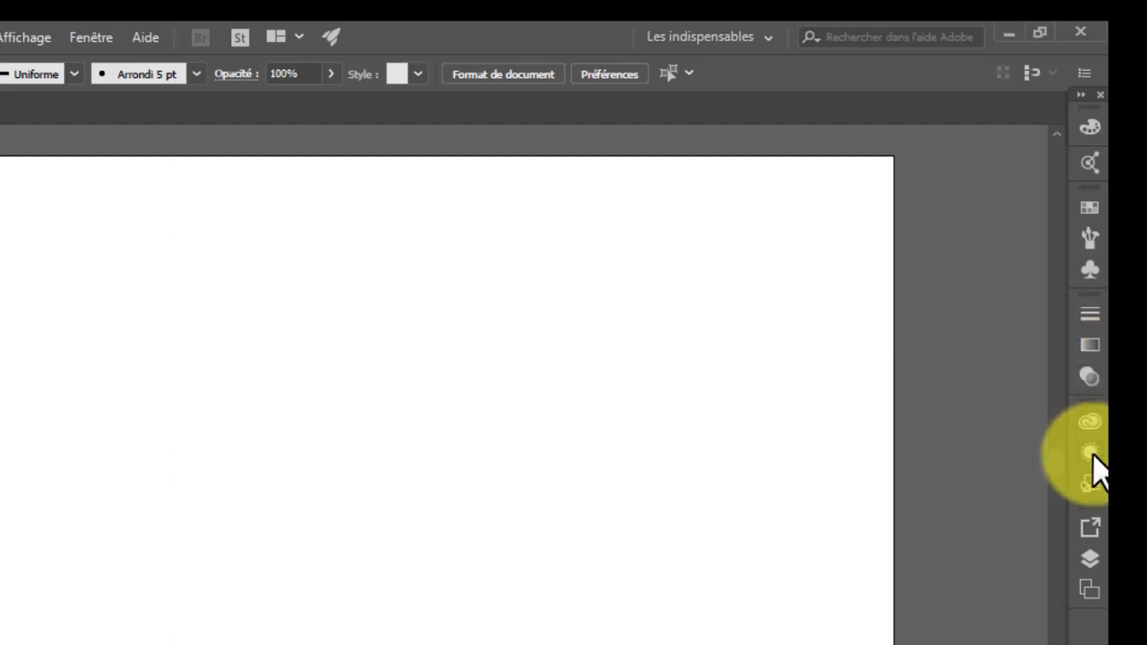
{"action": "left_click", "coordinate": [1086, 553]}
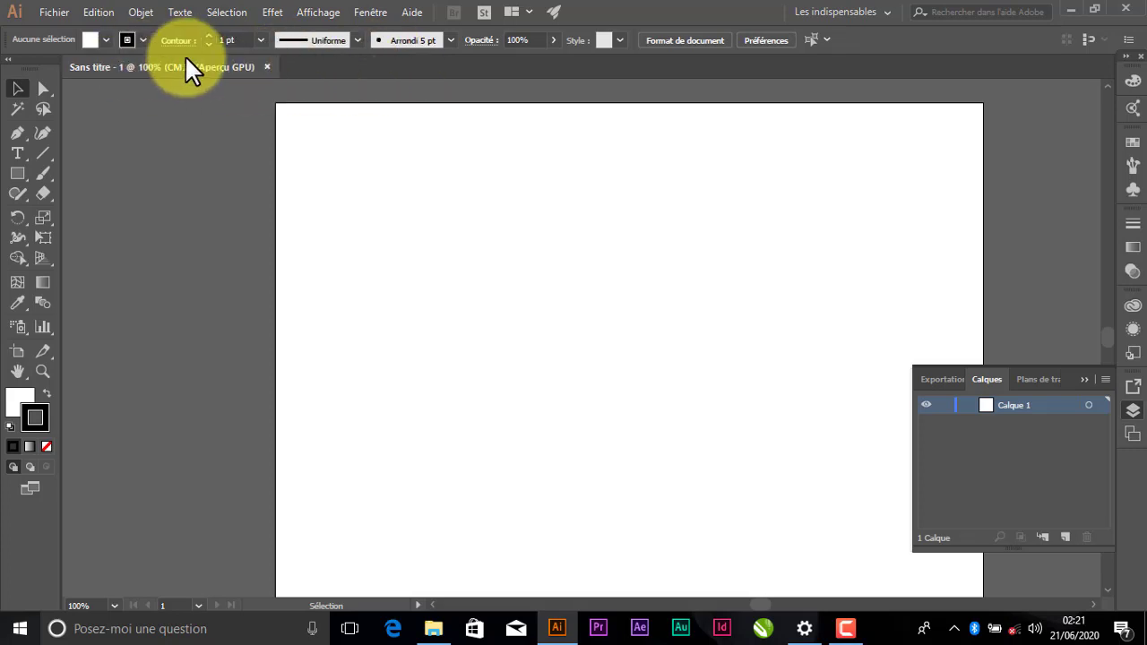
{"action": "left_click_drag", "start_coordinate": [237, 72], "coordinate": [227, 101]}
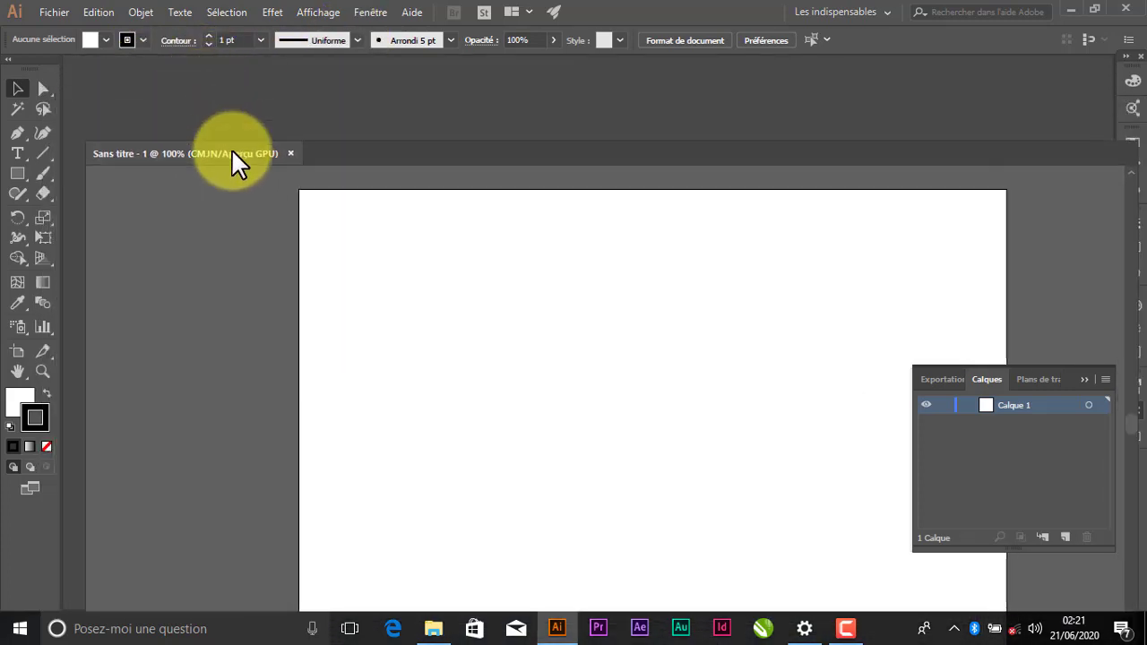
{"action": "left_click_drag", "start_coordinate": [229, 104], "coordinate": [243, 183]}
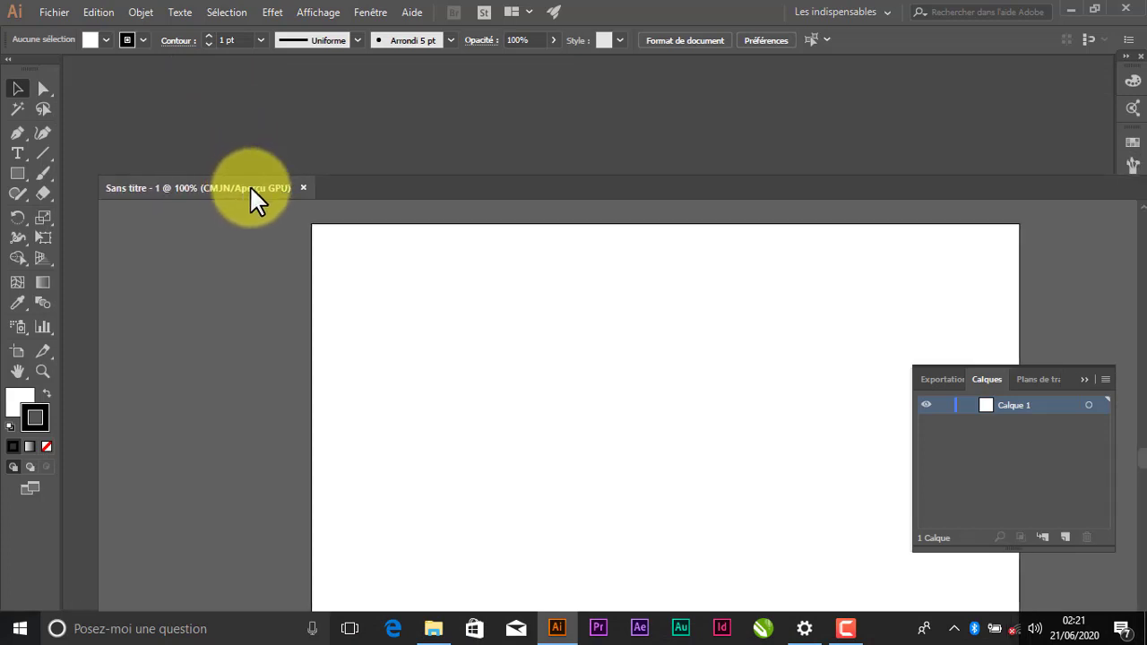
{"action": "mouse_move", "coordinate": [244, 186]}
{"action": "left_mouse_down"}
{"action": "mouse_move", "coordinate": [287, 100]}
{"action": "mouse_move", "coordinate": [243, 69]}
{"action": "left_mouse_up"}
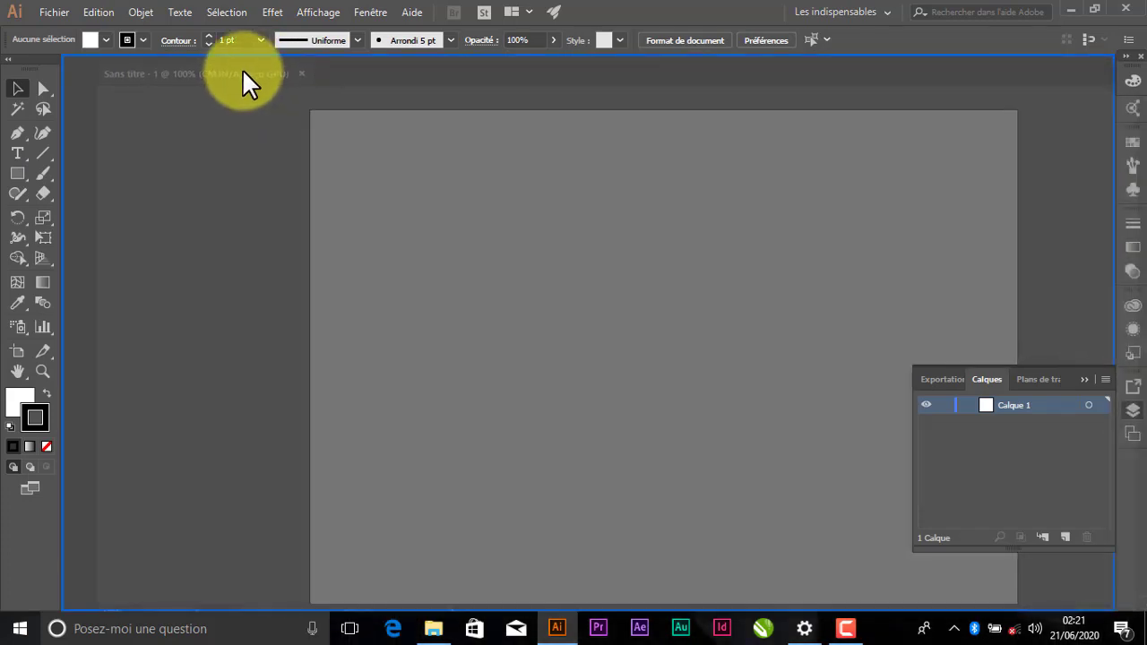
{"action": "left_click_drag", "start_coordinate": [242, 68], "coordinate": [244, 71]}
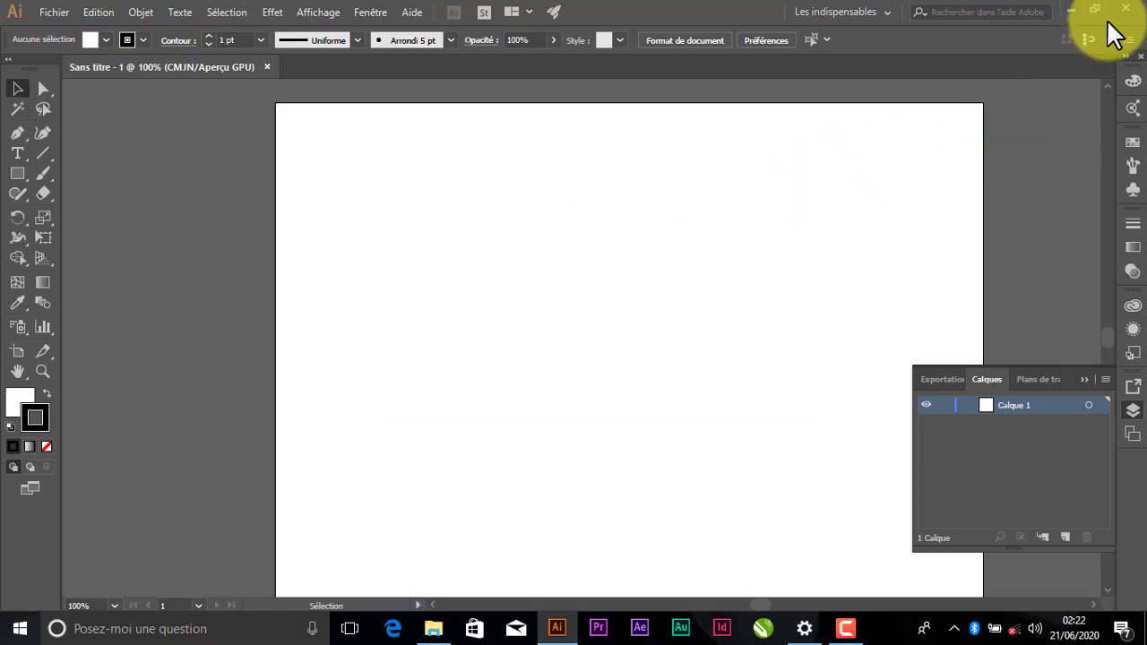
- Minimize the Illustrator window to reveal the Windows desktop
{"action": "left_click", "coordinate": [1071, 9]}
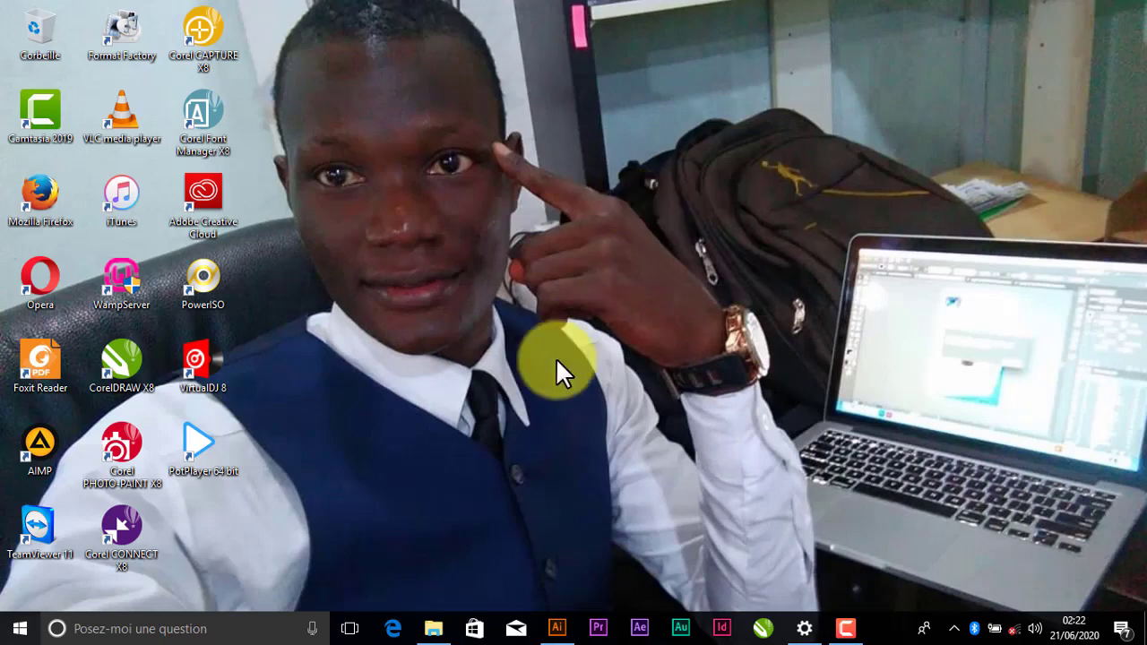